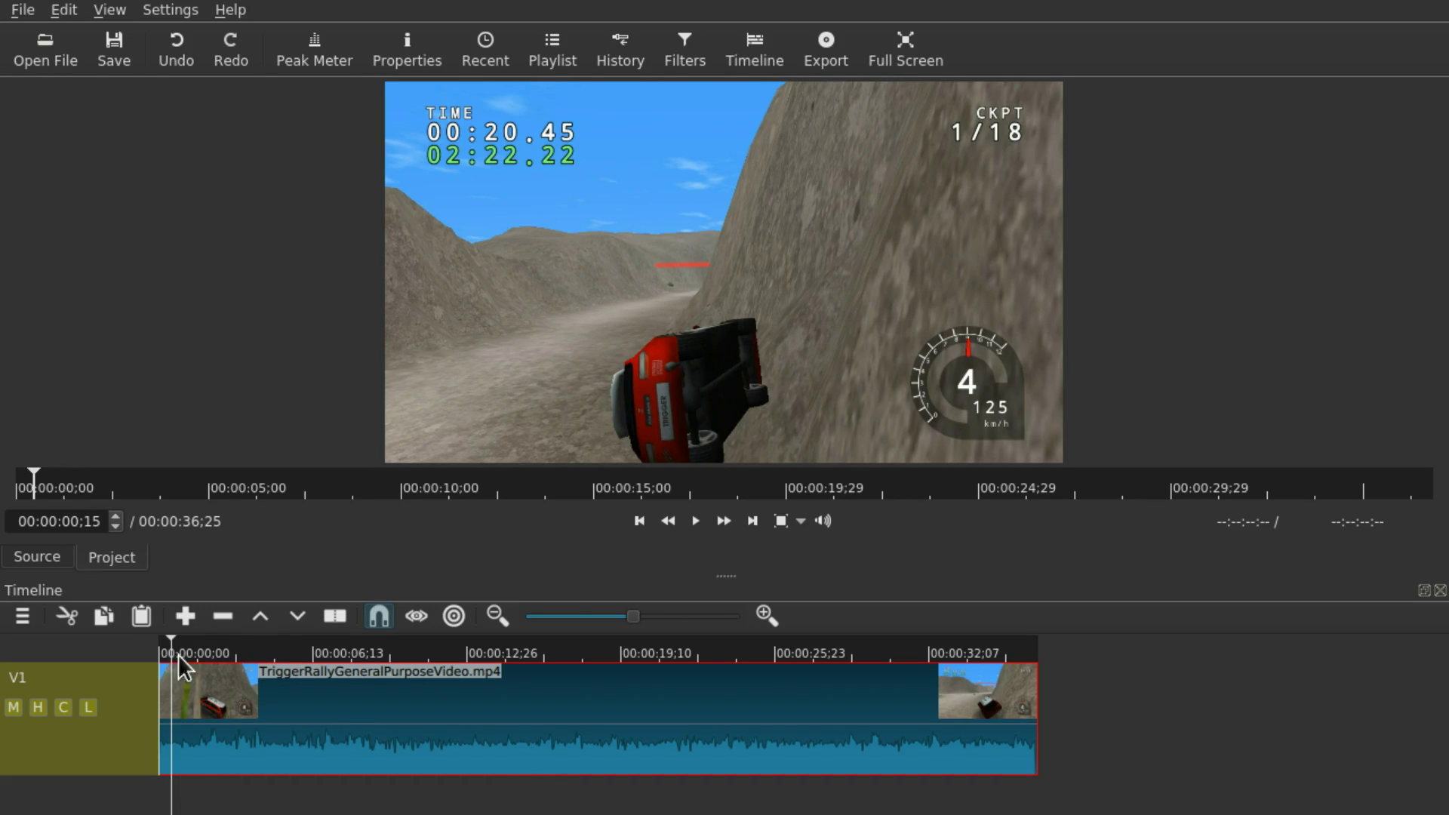
# - Place the playhead at about 4.7 seconds (00:00:04;23) in the rally clip
pyautogui.click(234, 647)
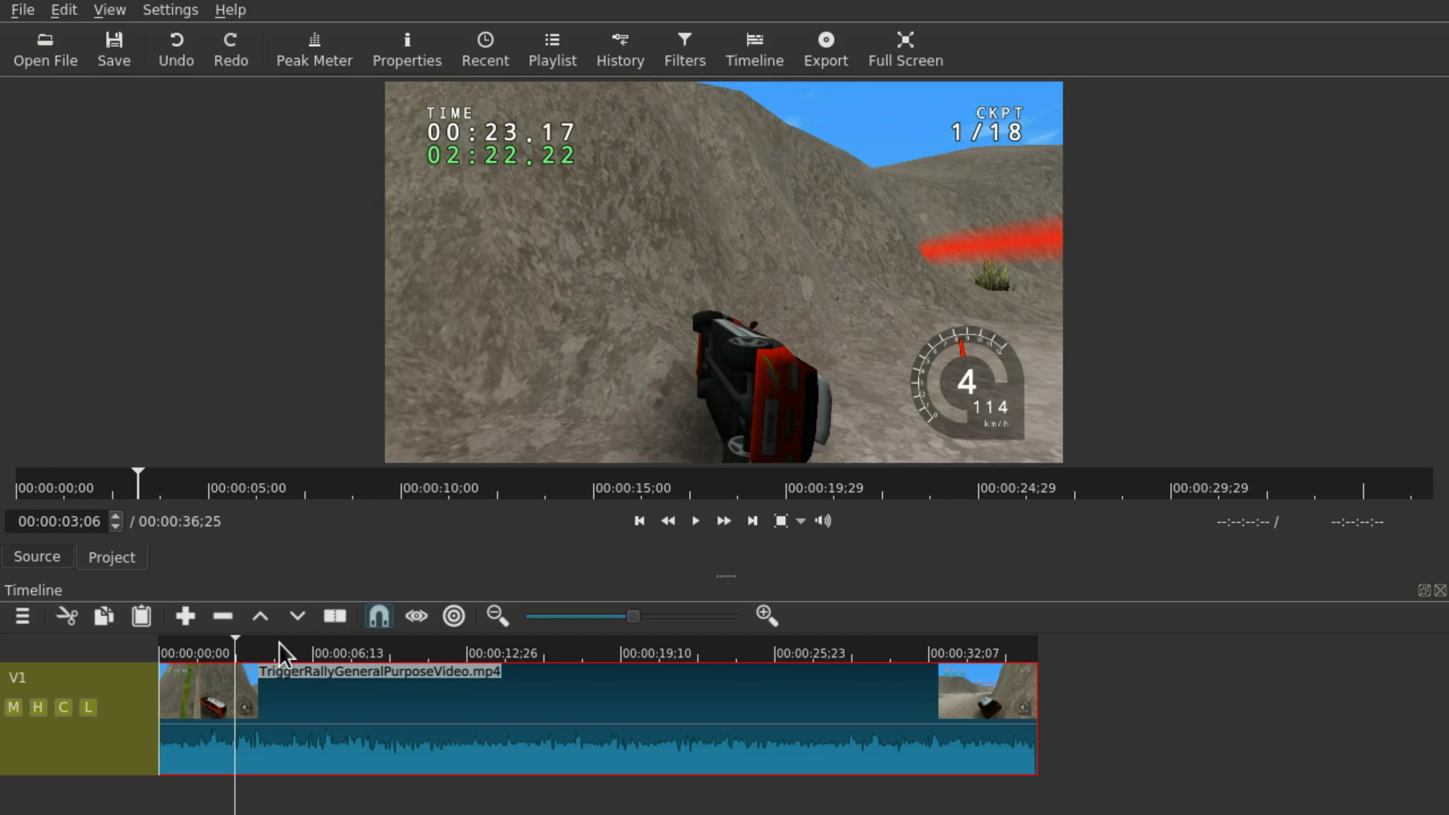
pyautogui.click(272, 647)
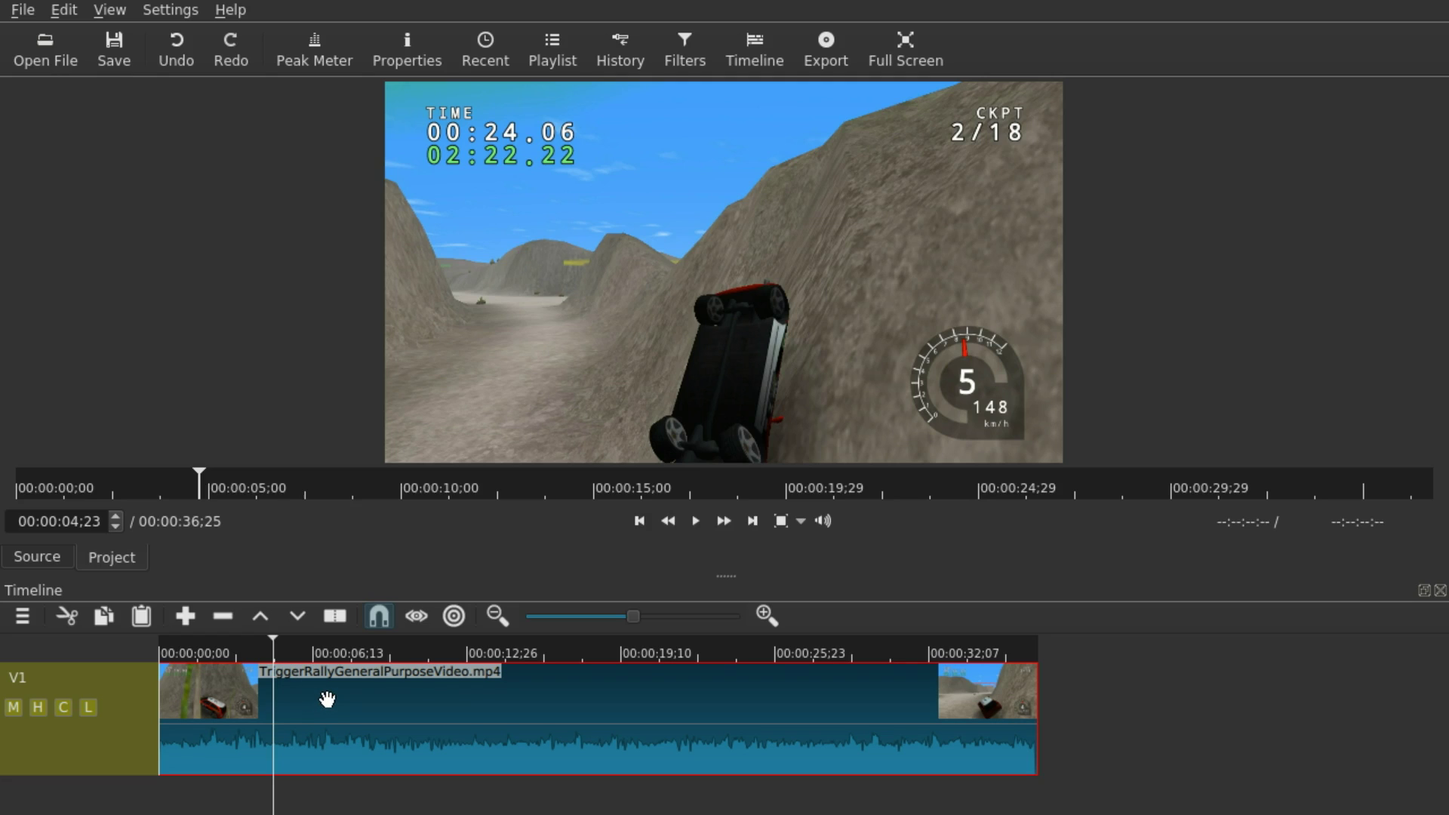
# - Cut the rally clip at about five, nine and thirteen seconds, then at the next point
pyautogui.click(342, 621)
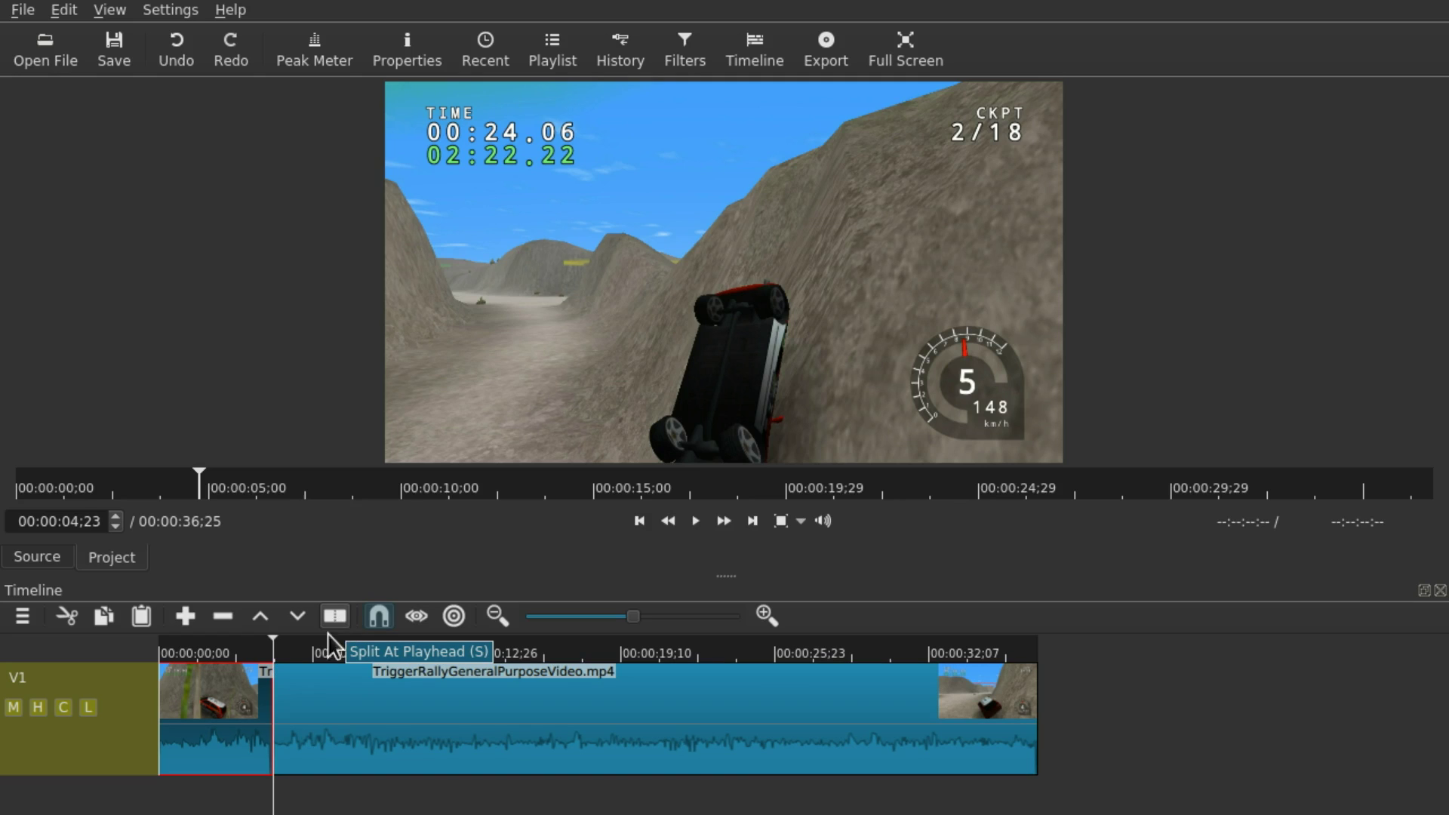
pyautogui.click(381, 646)
pyautogui.press('s')
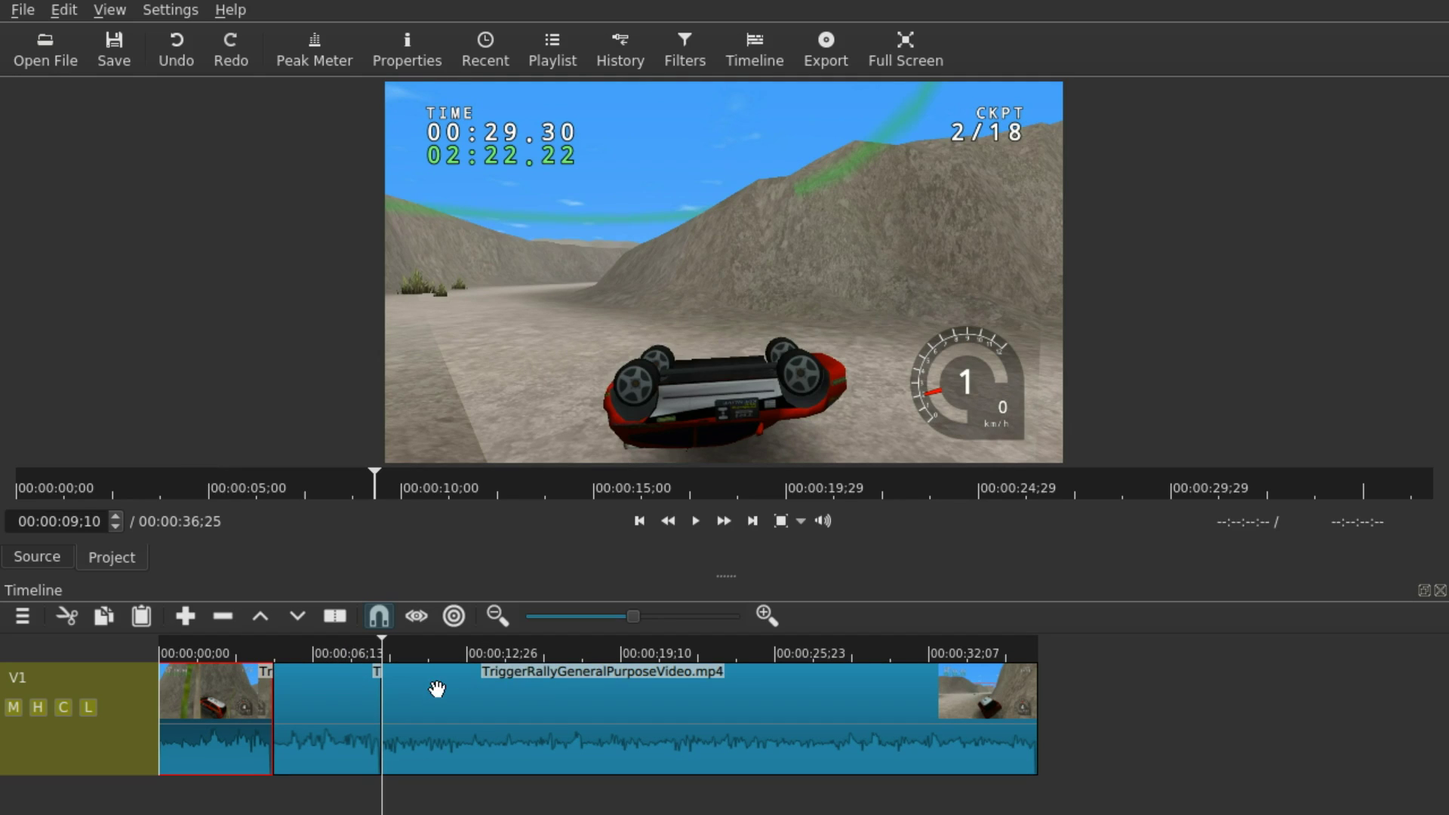
pyautogui.click(437, 688)
pyautogui.click(550, 648)
pyautogui.press('s')
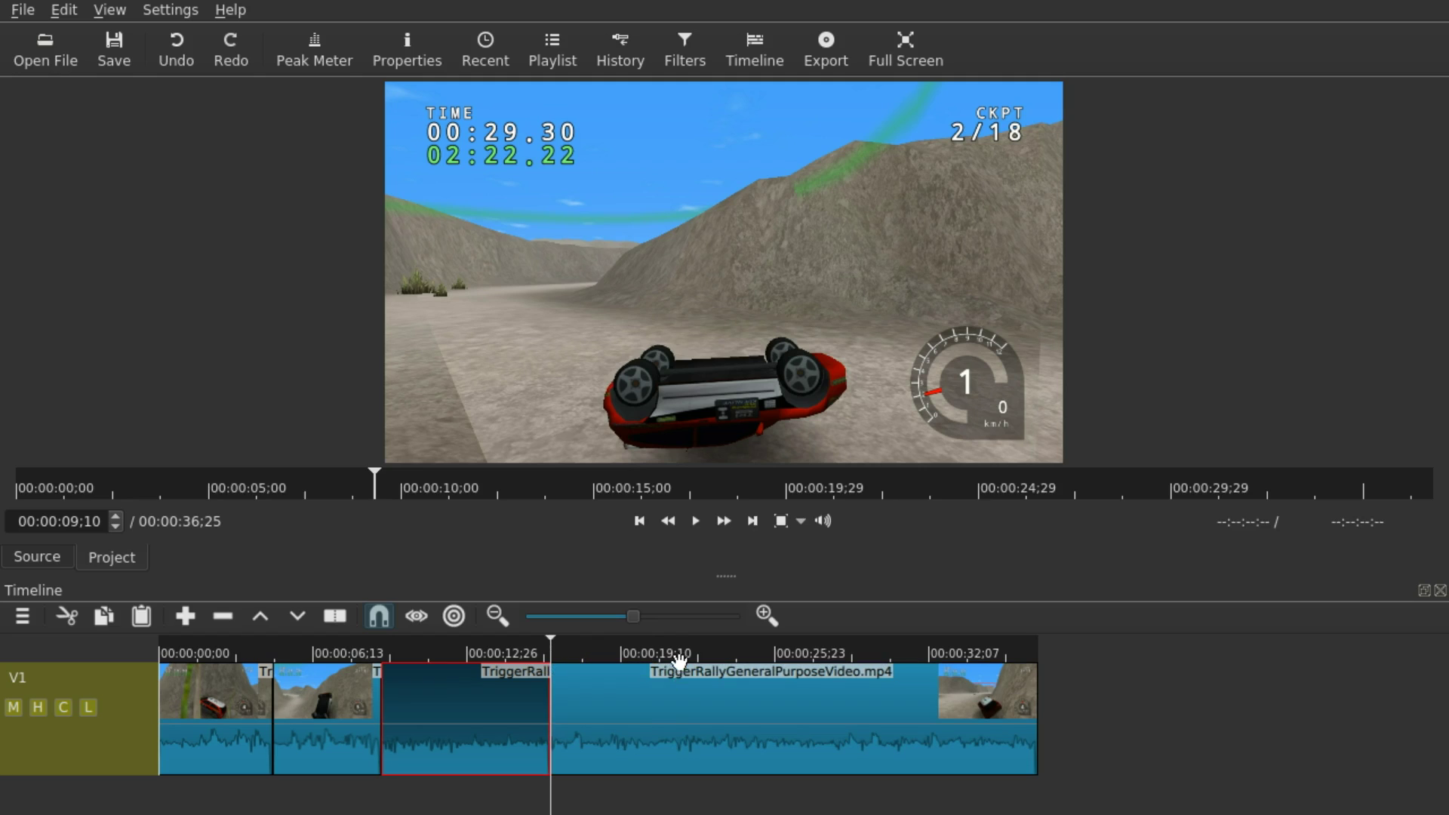
pyautogui.click(661, 653)
pyautogui.press('s')
# - Make the last cuts to finish seven sections, then select the second section near four seconds
pyautogui.click(860, 646)
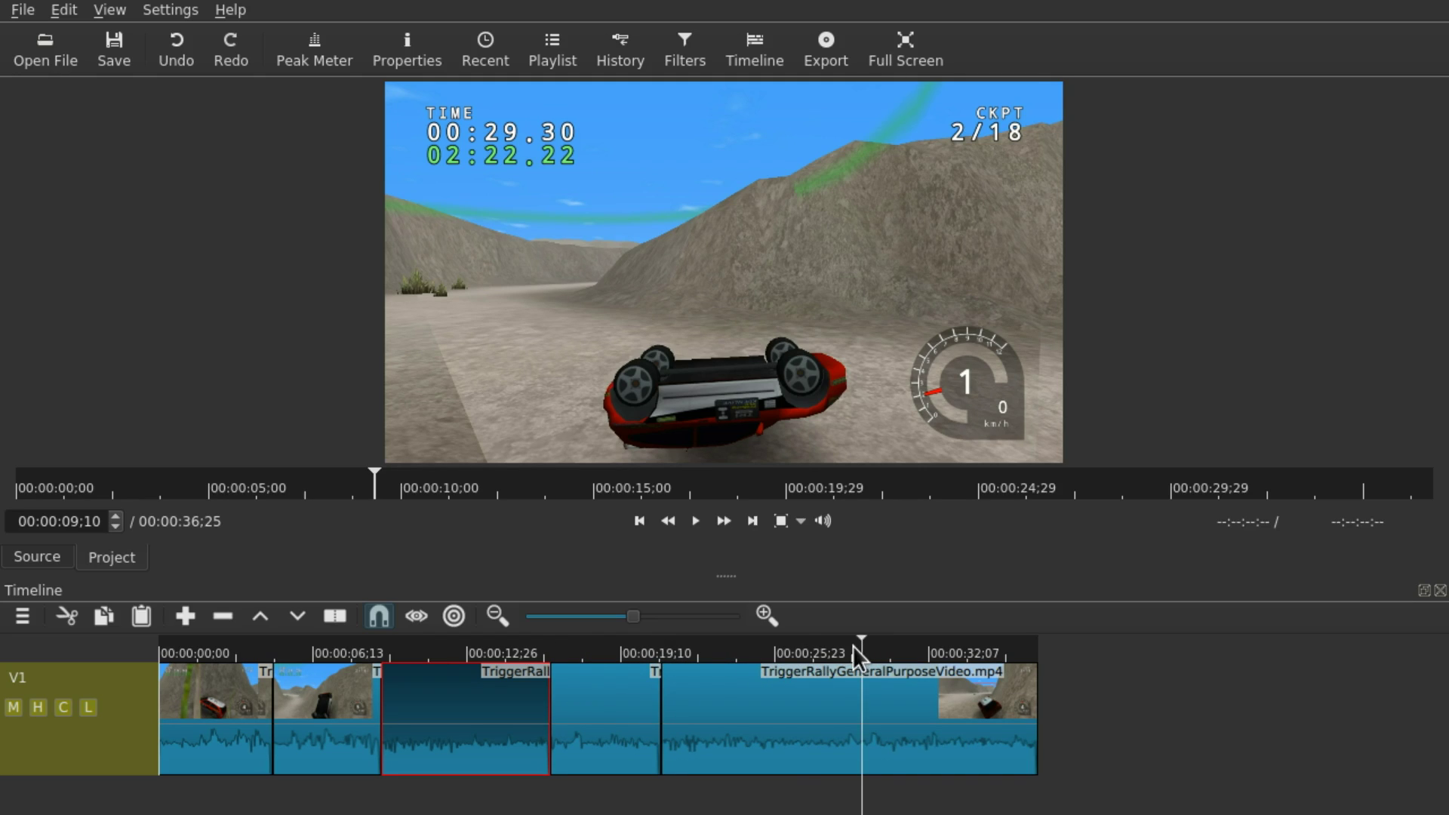
pyautogui.click(799, 650)
pyautogui.press('s')
pyautogui.click(892, 649)
pyautogui.press('s')
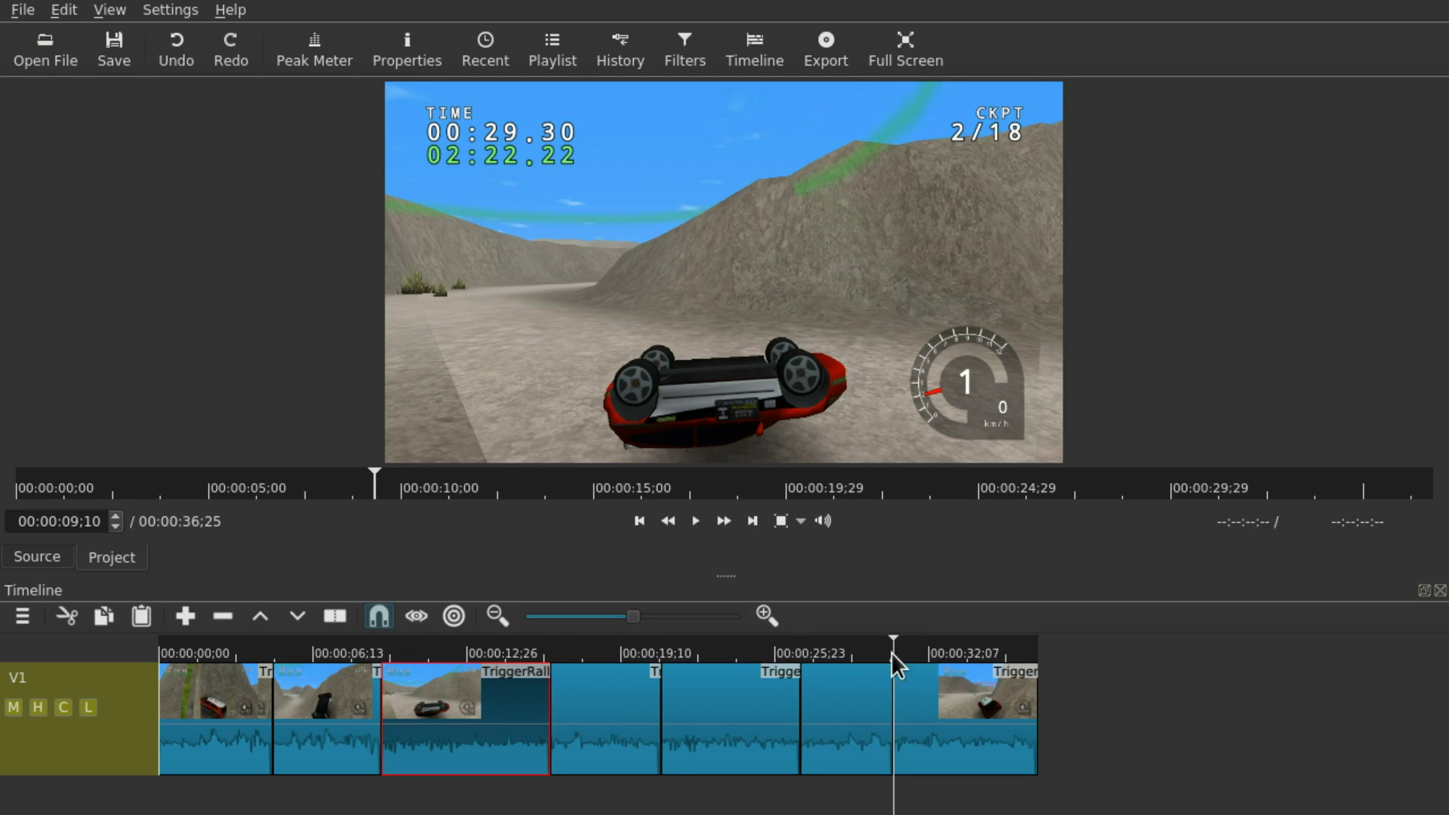
pyautogui.click(955, 649)
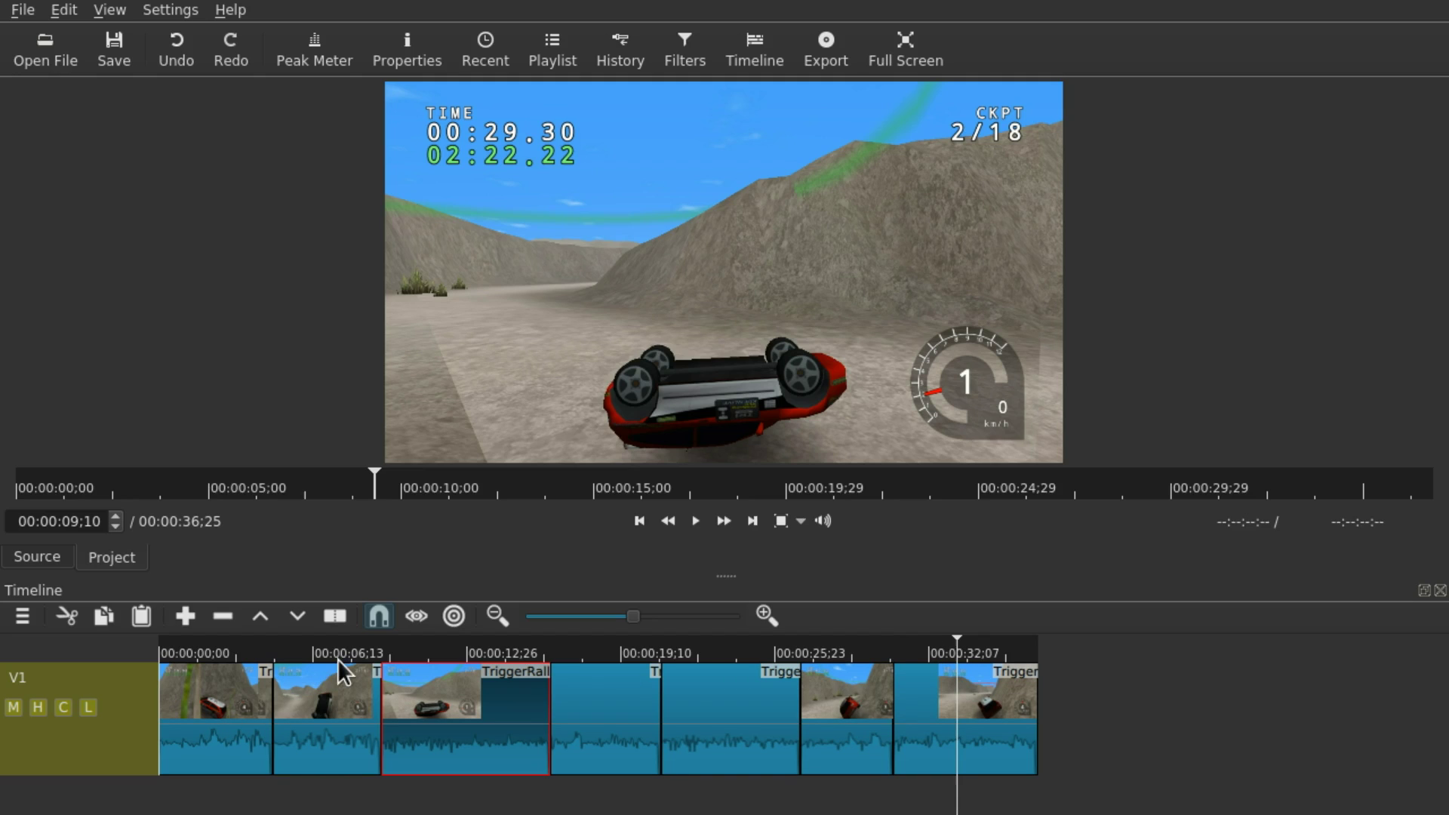
pyautogui.click(258, 654)
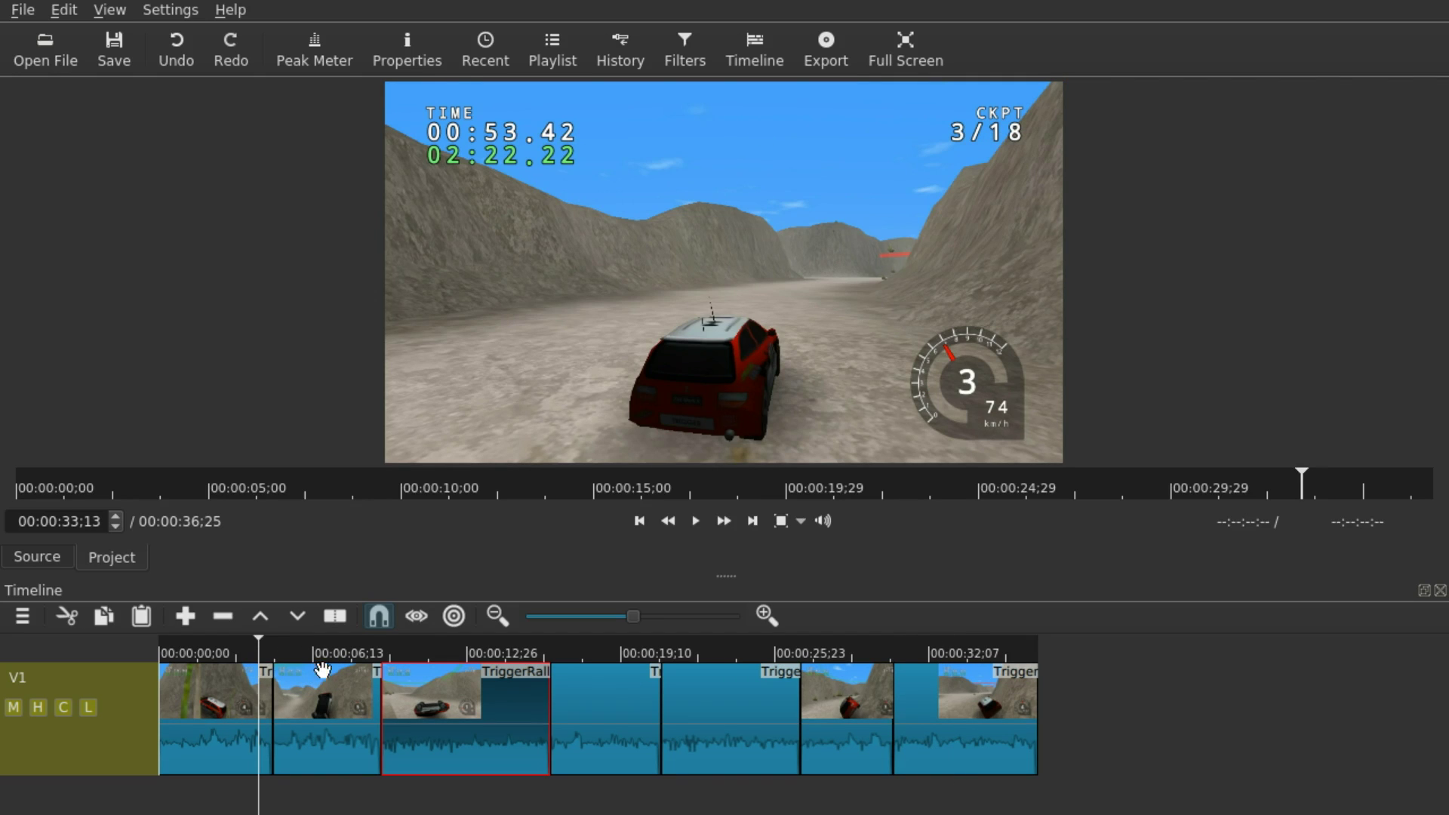
pyautogui.click(324, 697)
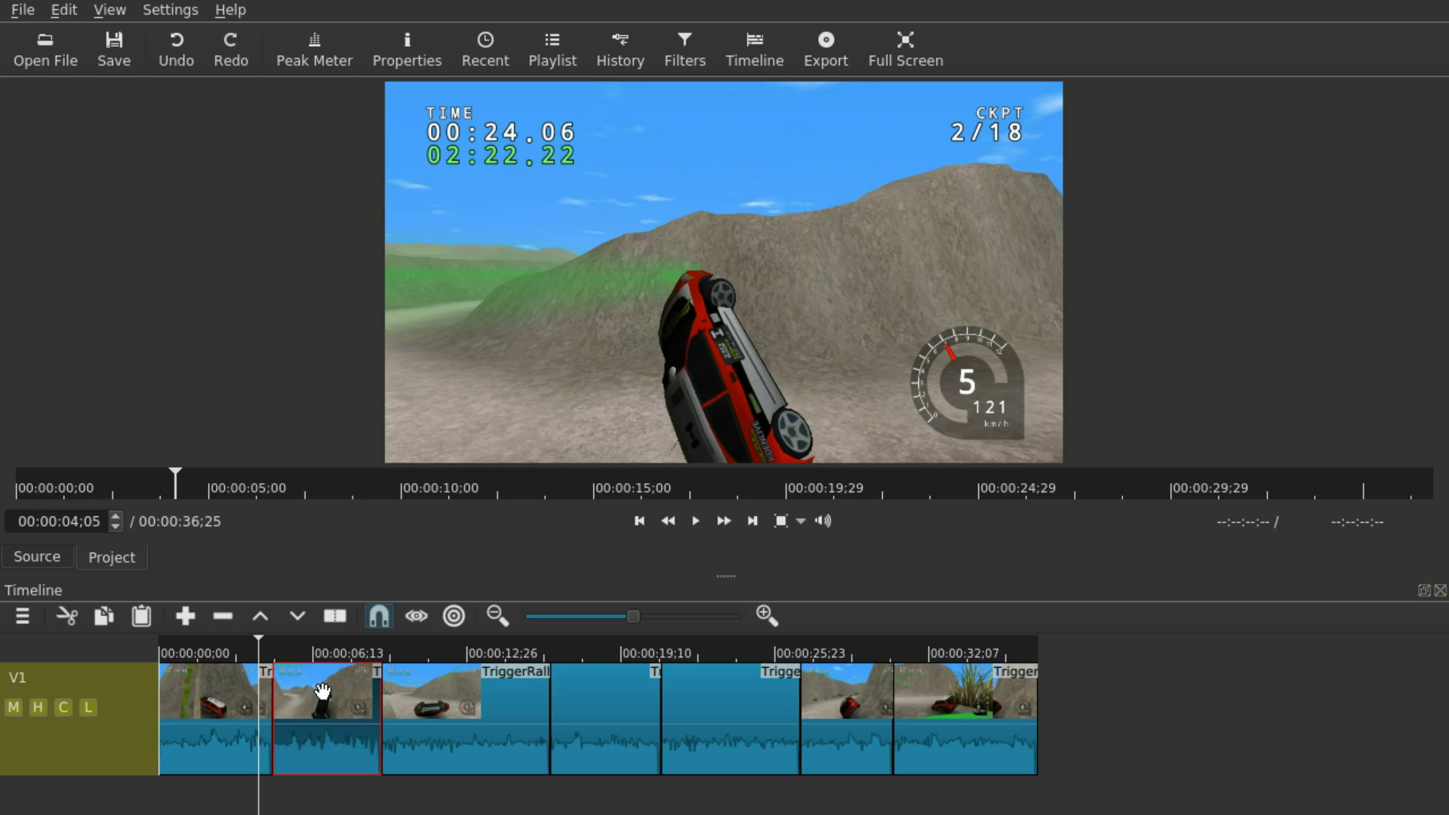
# - Add an Audio > Mute filter to the second section and play it back to check
pyautogui.click(113, 12)
pyautogui.click(164, 253)
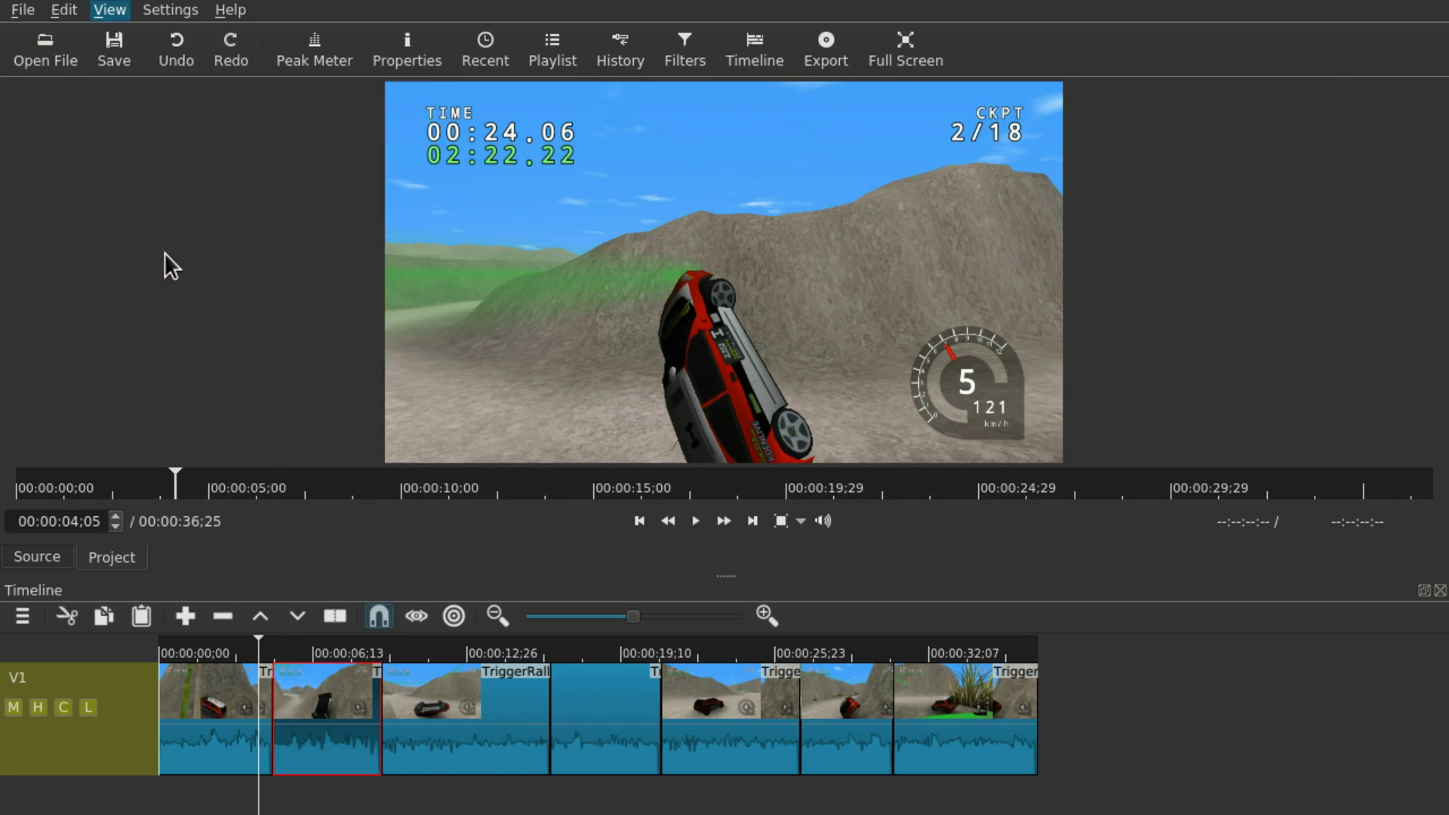
pyautogui.click(34, 310)
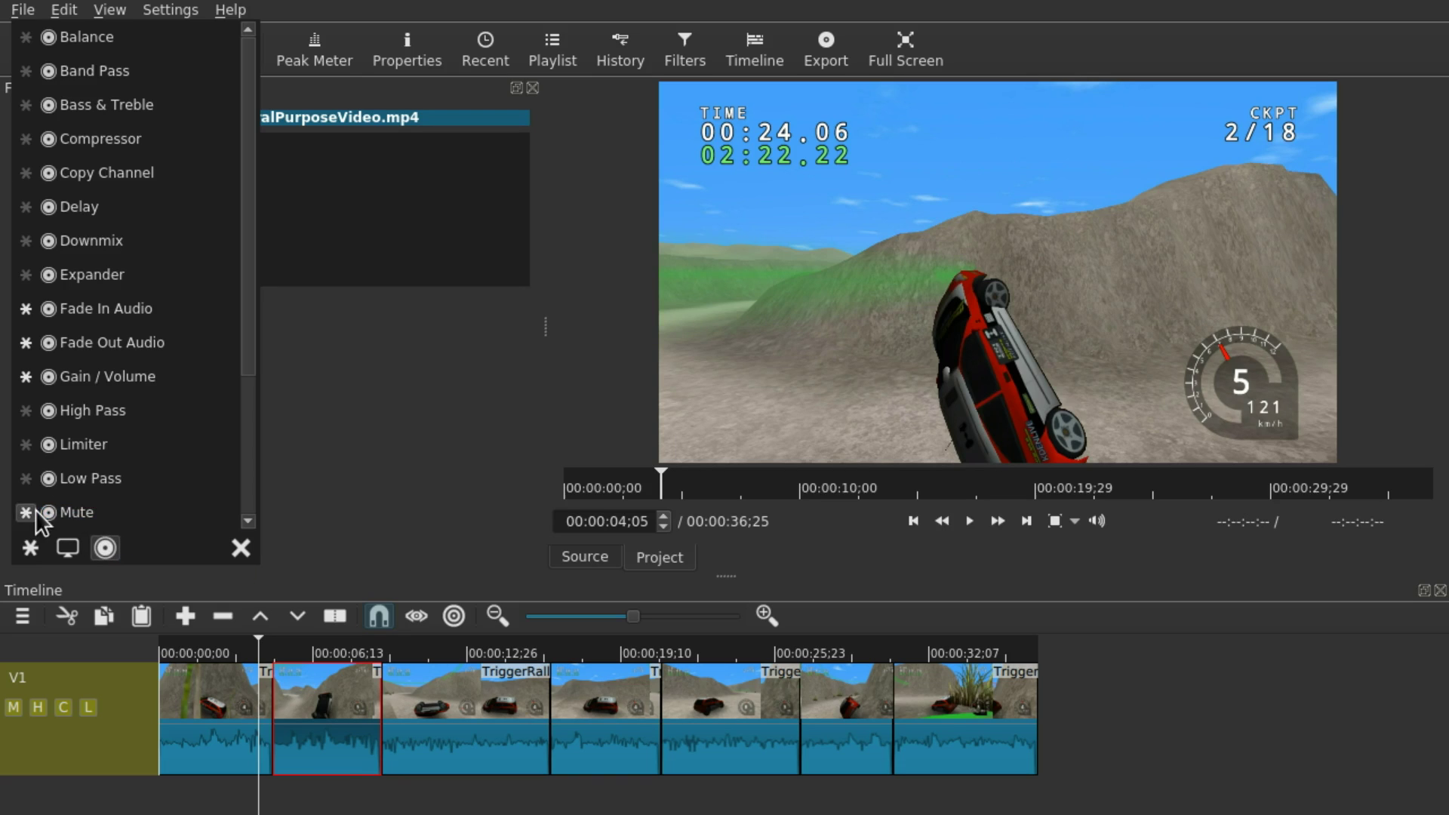
pyautogui.click(68, 512)
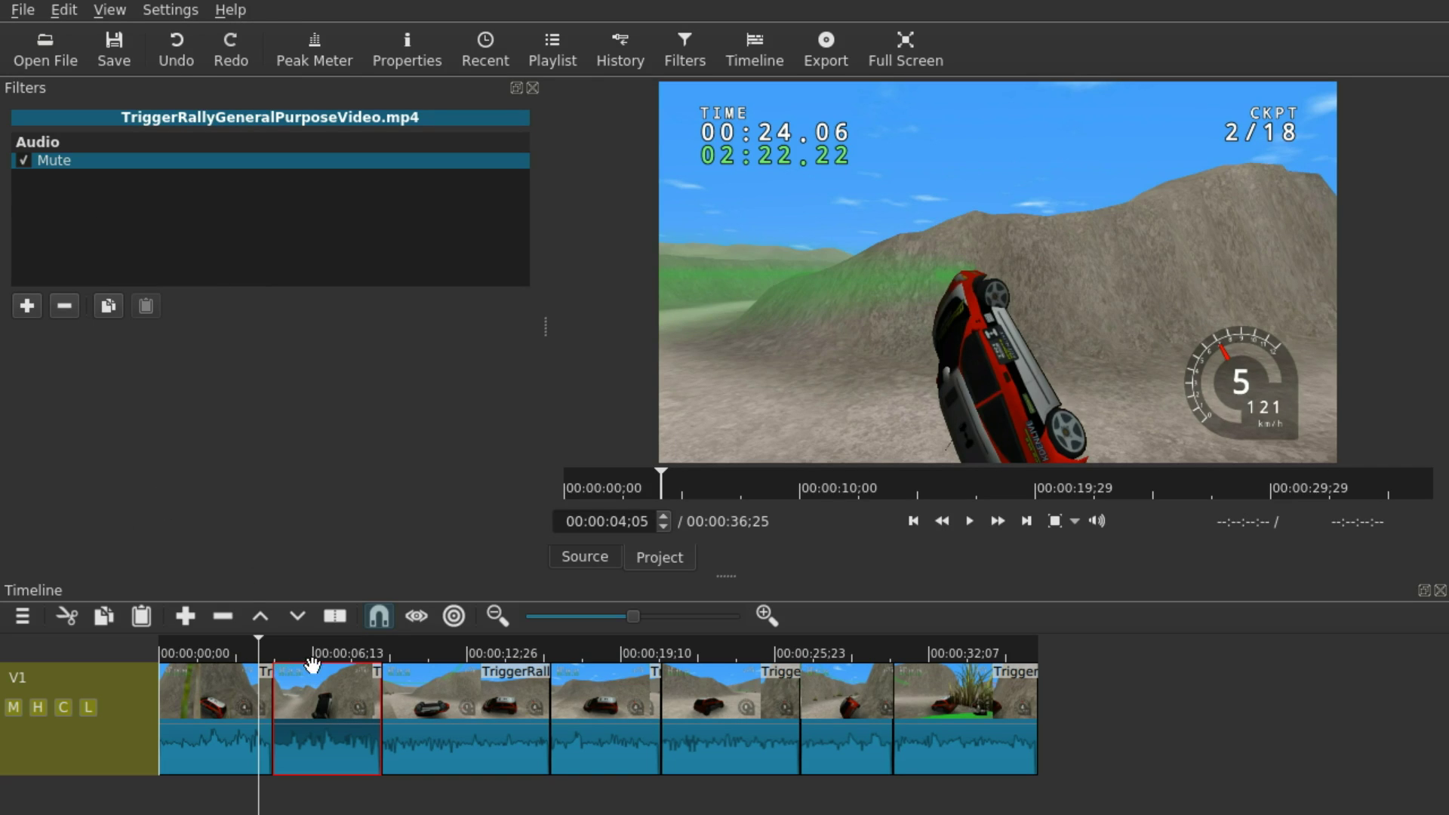
pyautogui.click(262, 657)
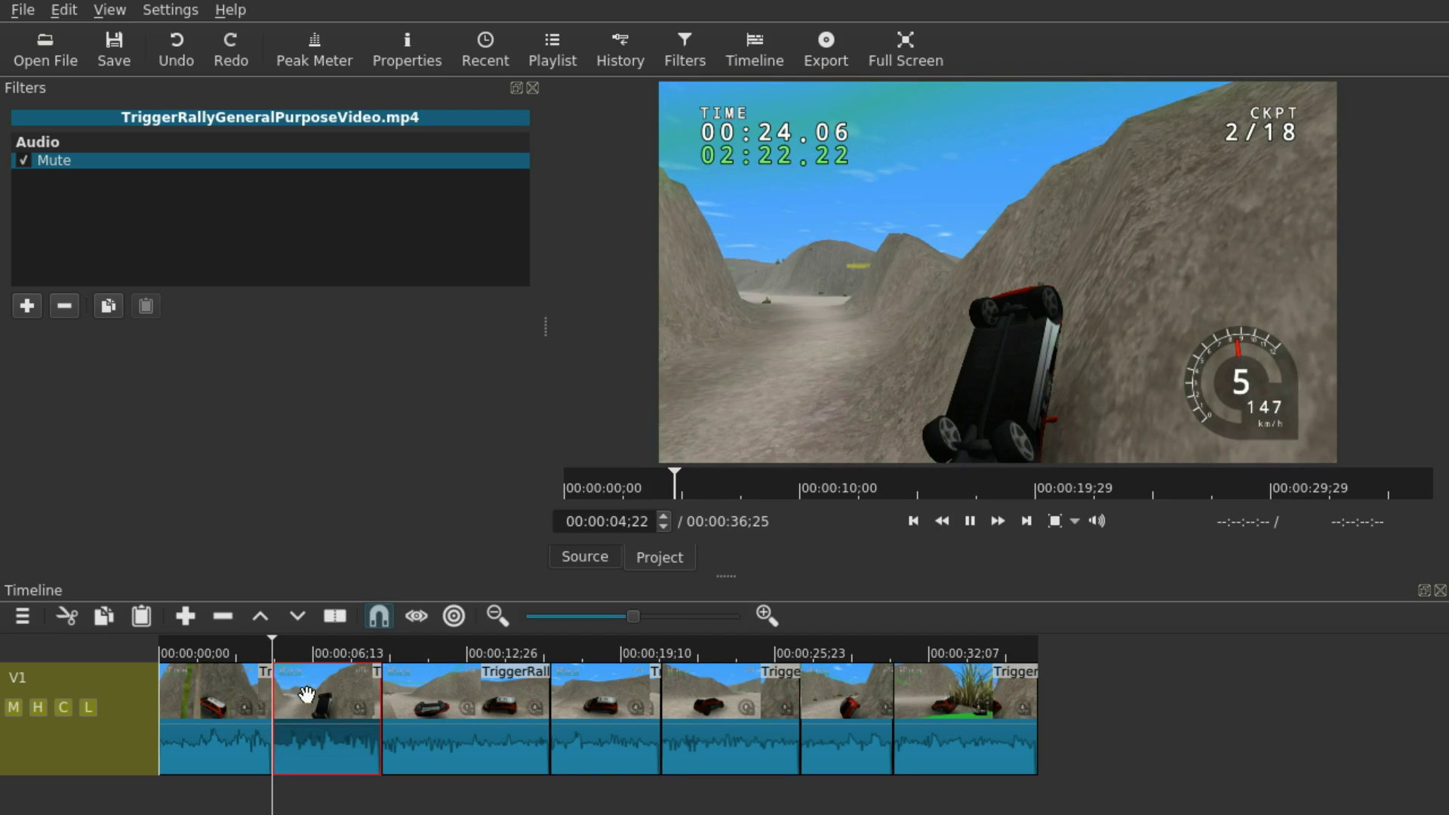
pyautogui.press('space')
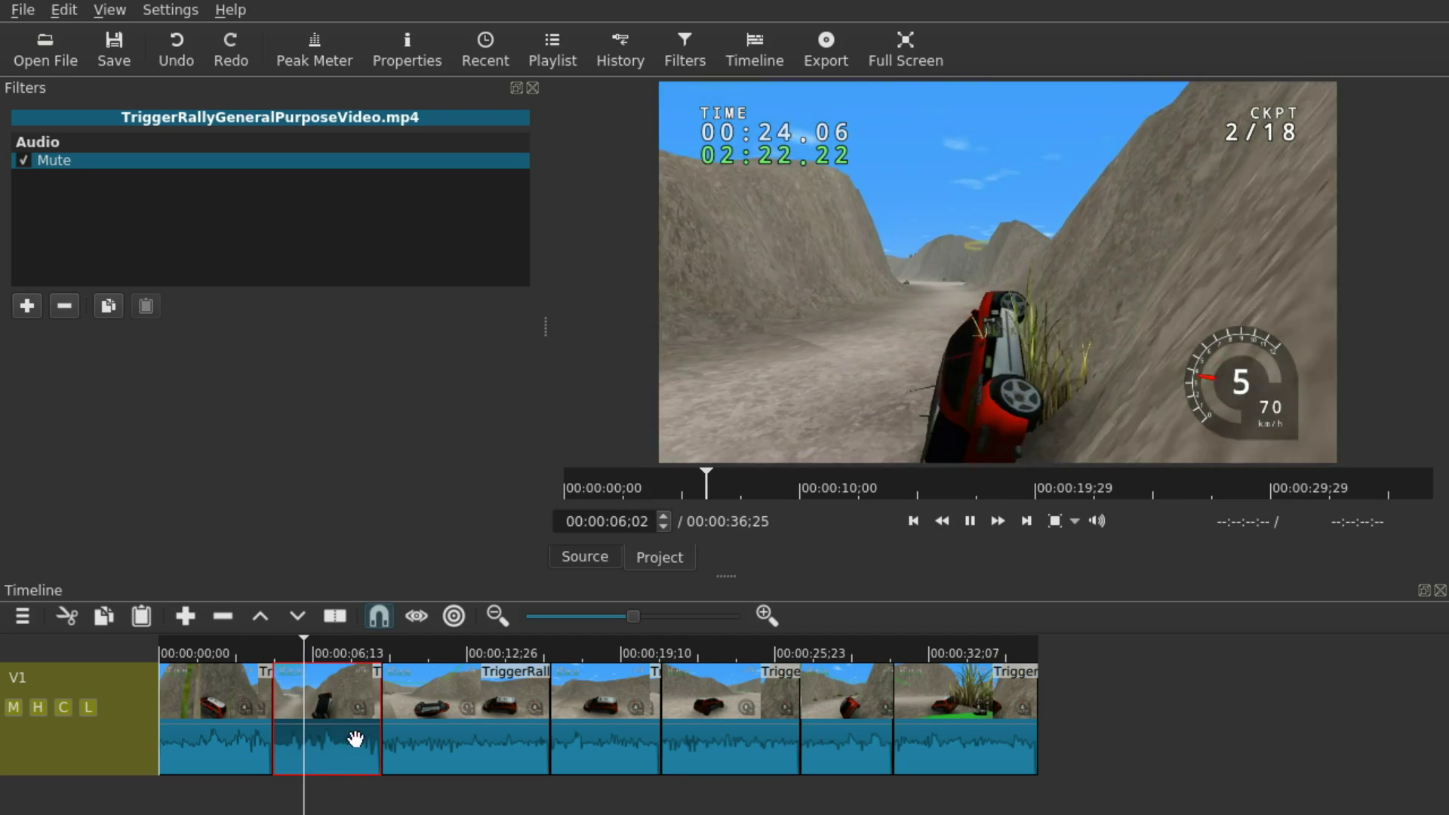
pyautogui.press('space')
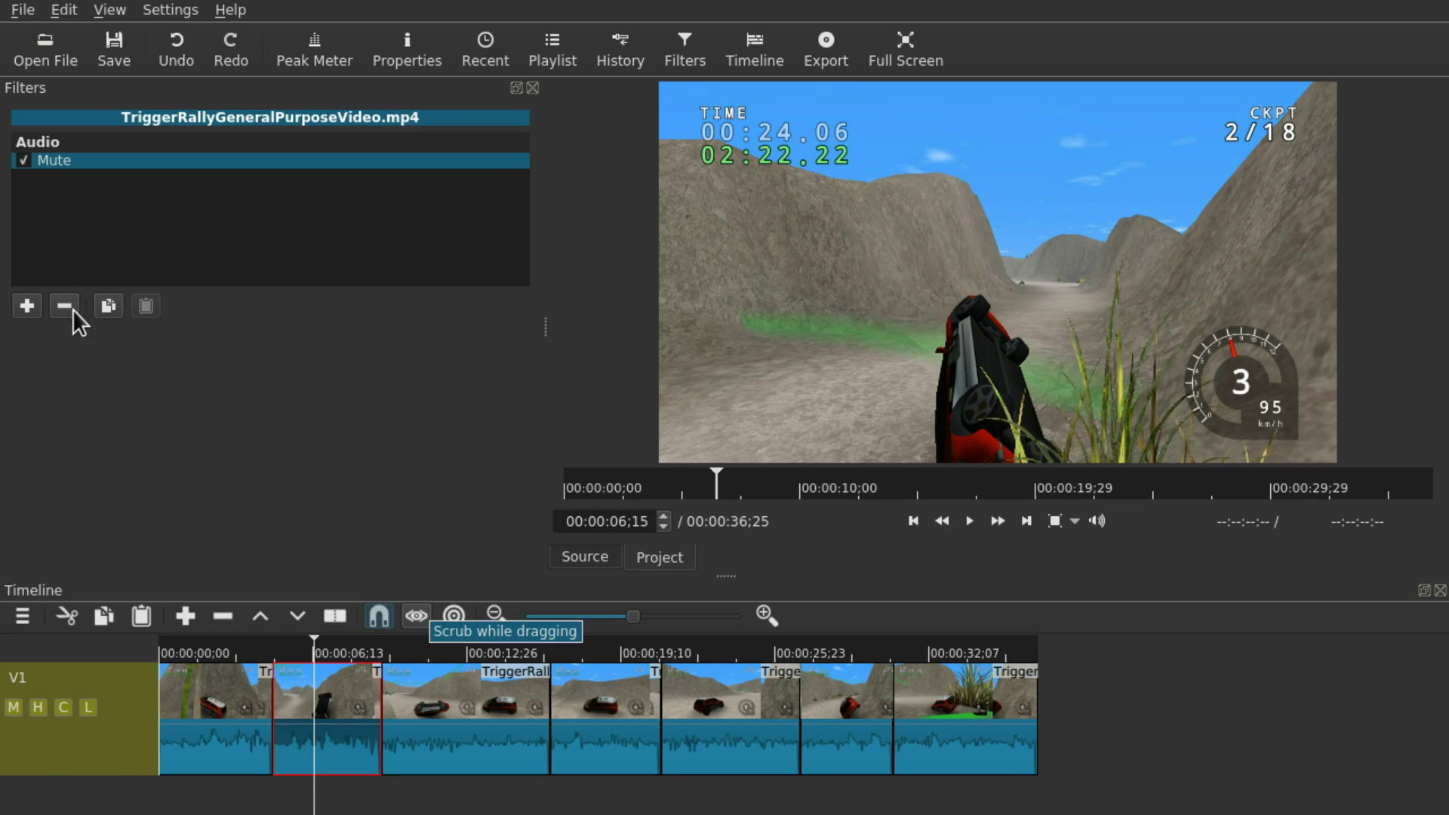
# - Add a new video track above V1 and enlarge the timeline to show both tracks
pyautogui.rightClick(80, 644)
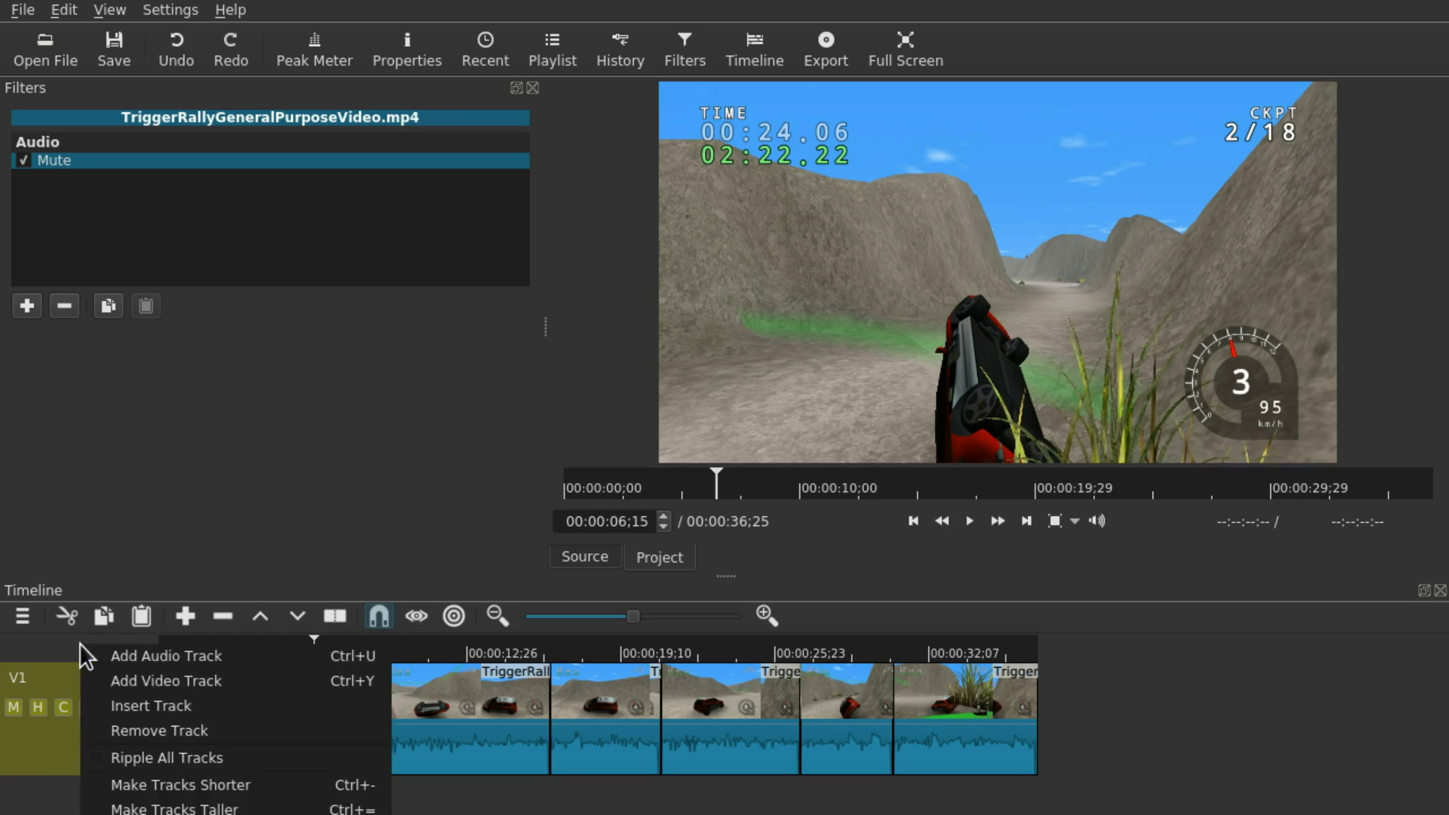
pyautogui.click(163, 673)
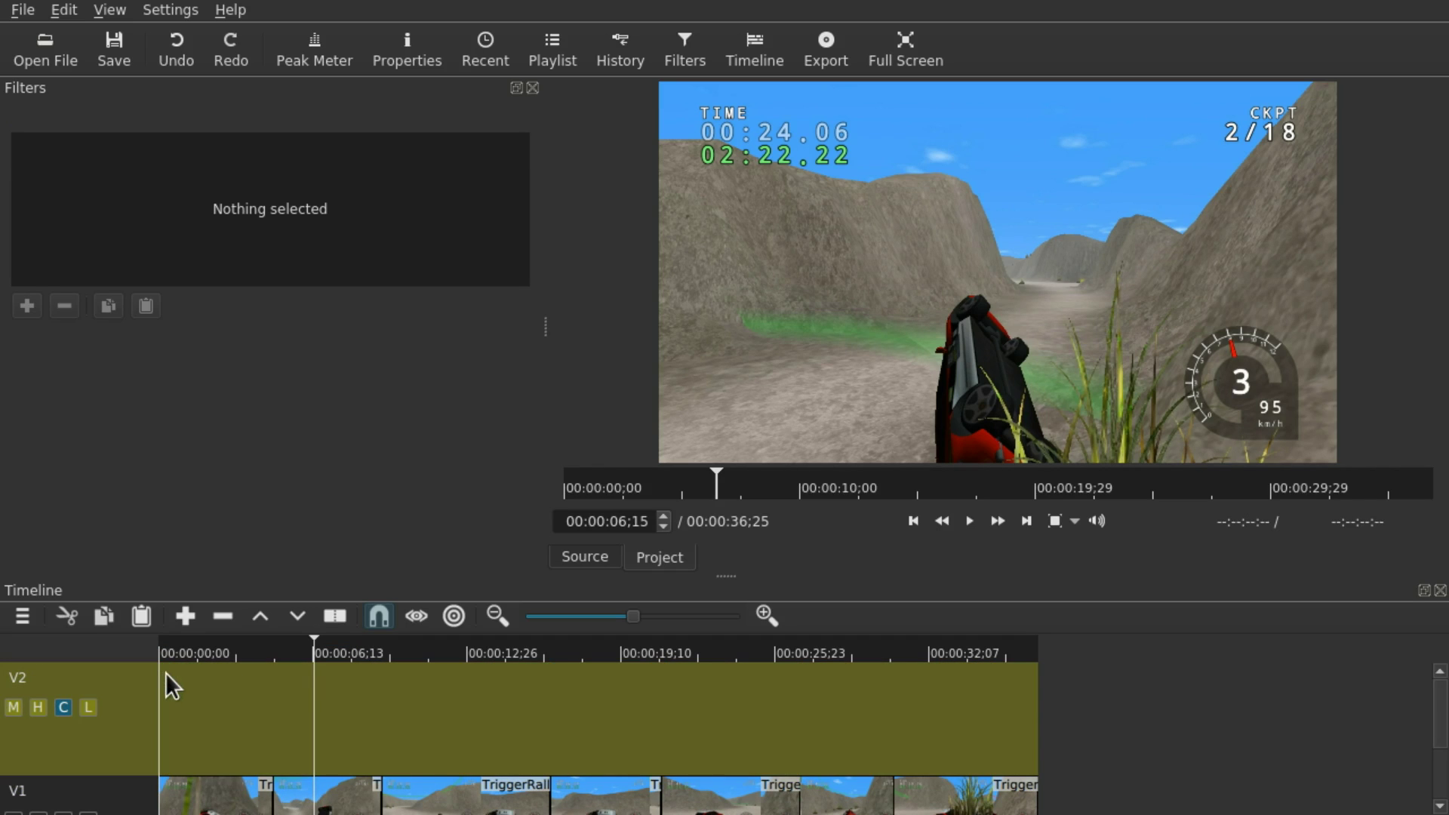
pyautogui.moveTo(727, 574); pyautogui.dragTo(735, 464)
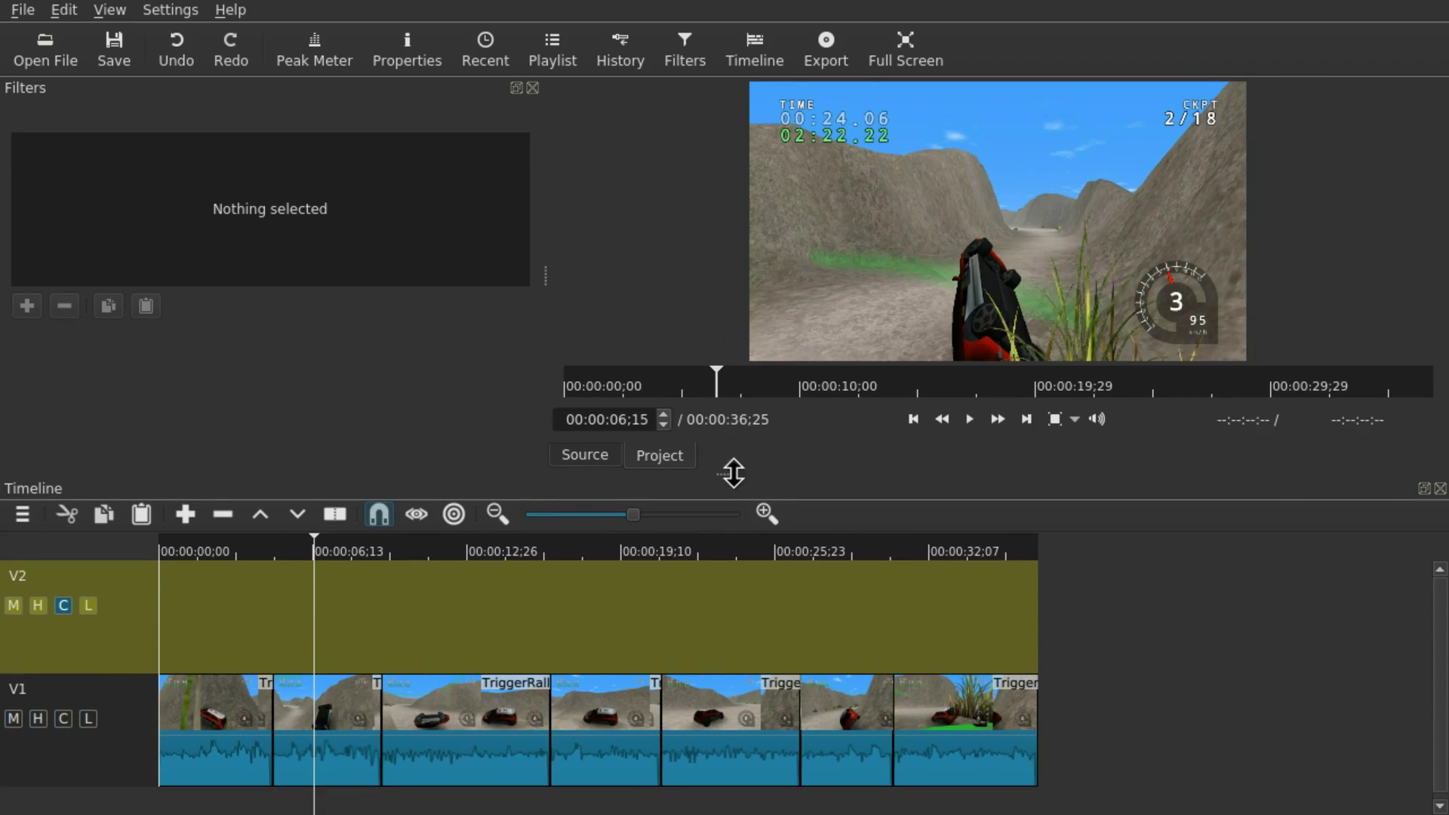
# - Move the fourth and sixth sections from V1 up onto the V2 track
pyautogui.click(507, 522)
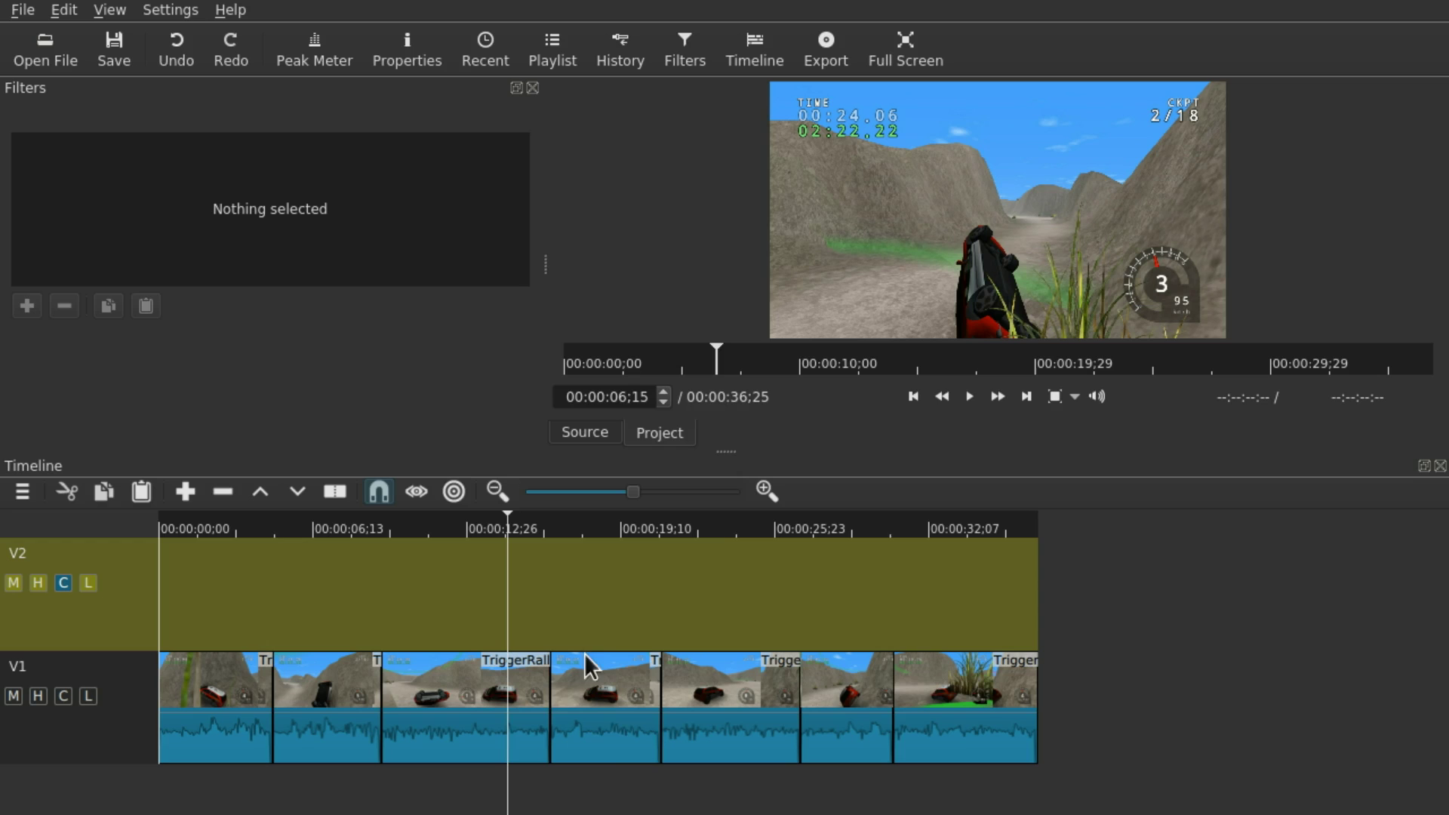
pyautogui.moveTo(615, 719); pyautogui.dragTo(606, 607)
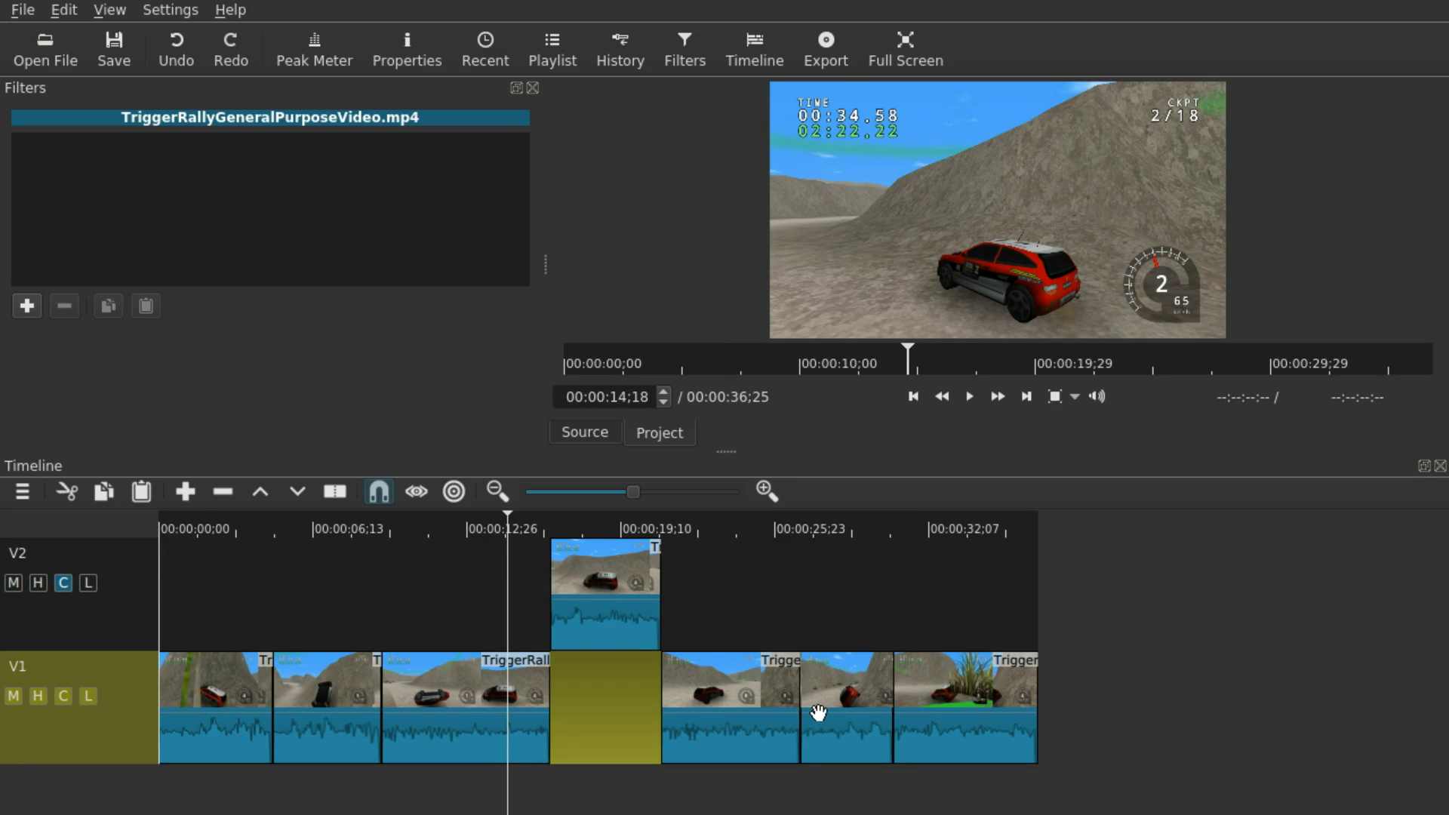
pyautogui.moveTo(837, 679)
pyautogui.mouseDown()
pyautogui.moveTo(844, 592)
pyautogui.moveTo(774, 604)
pyautogui.mouseUp()
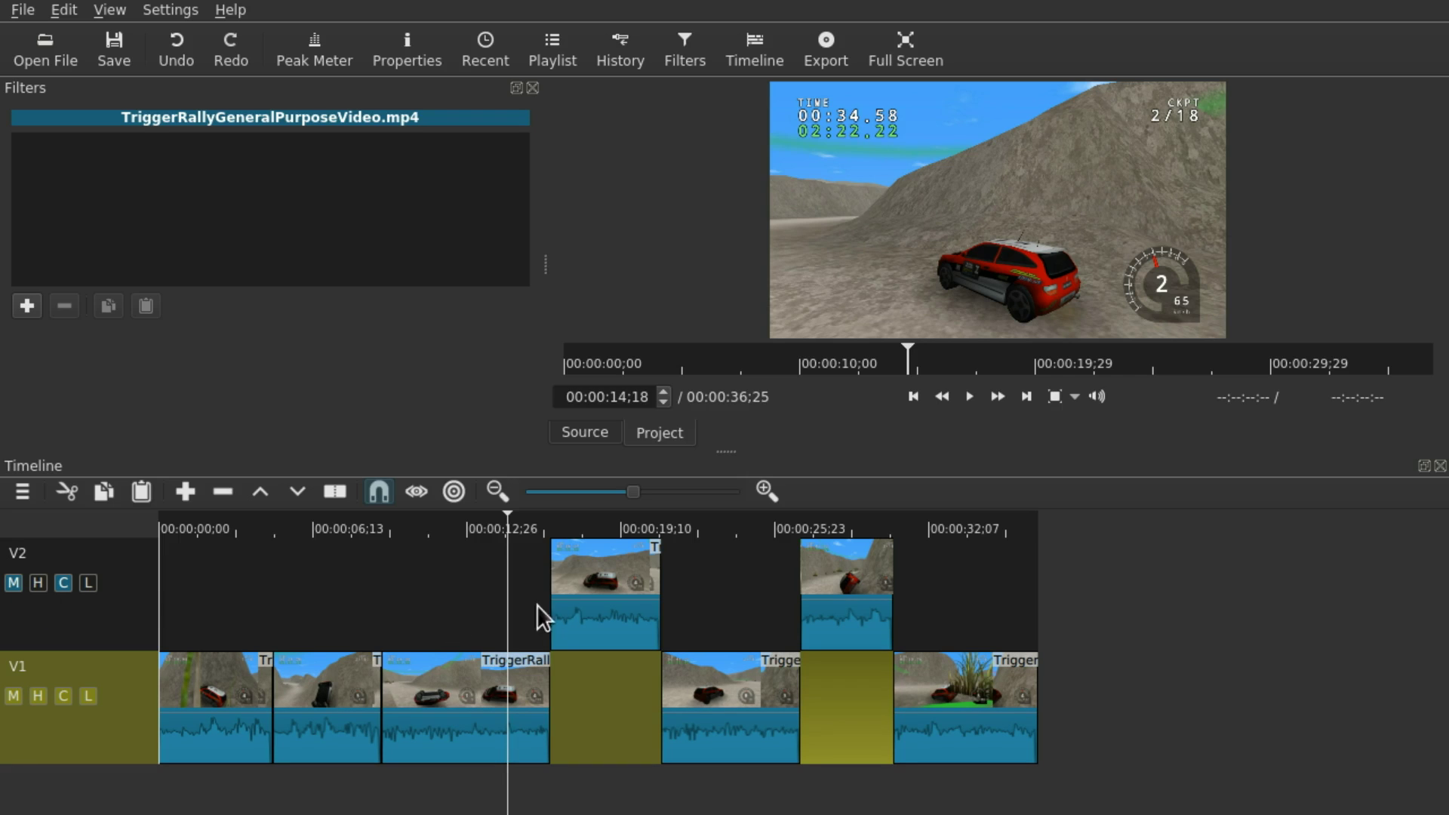
# - Play through the gap left on V1 to check the moved section
pyautogui.click(585, 717)
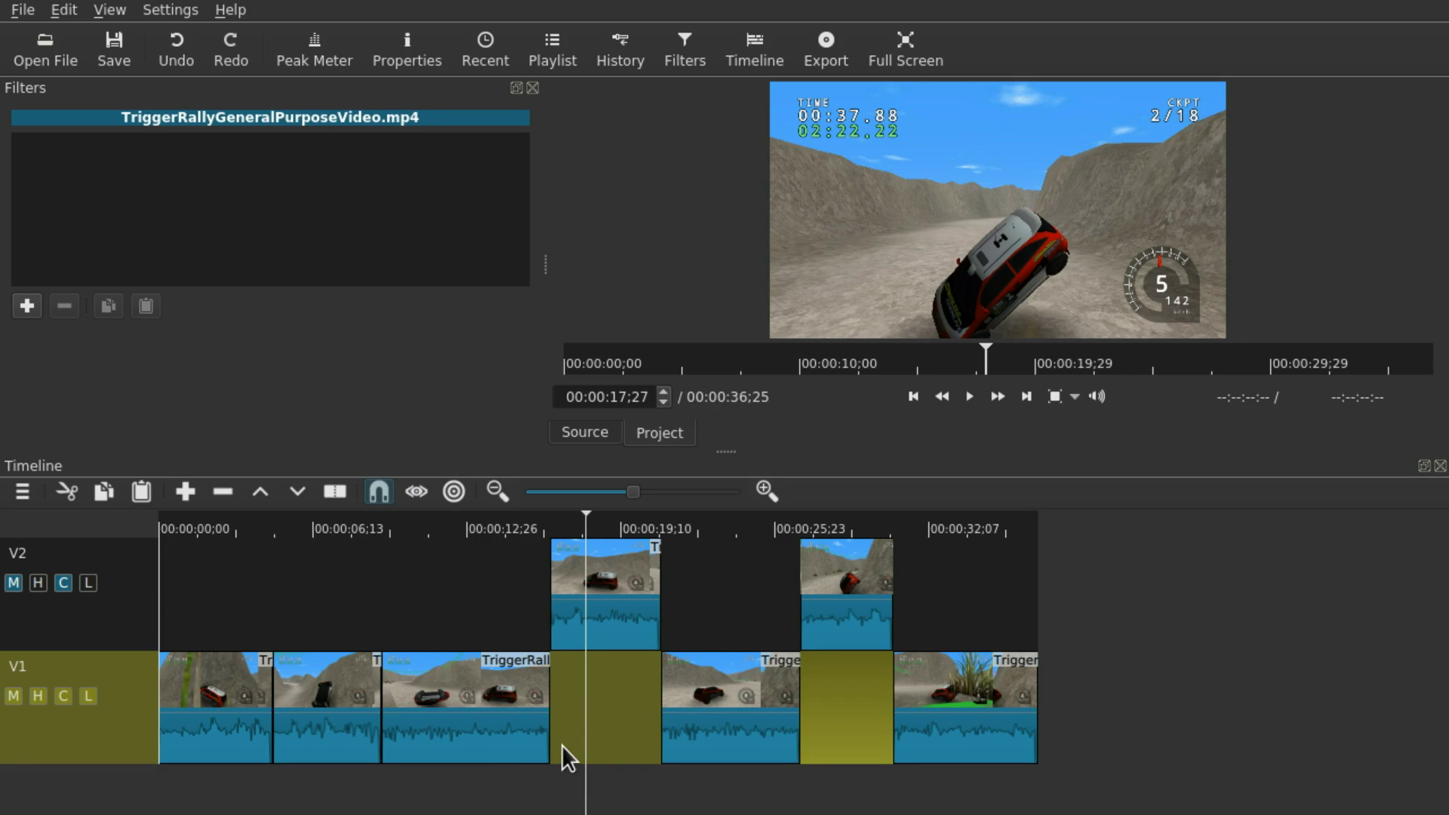
pyautogui.click(501, 781)
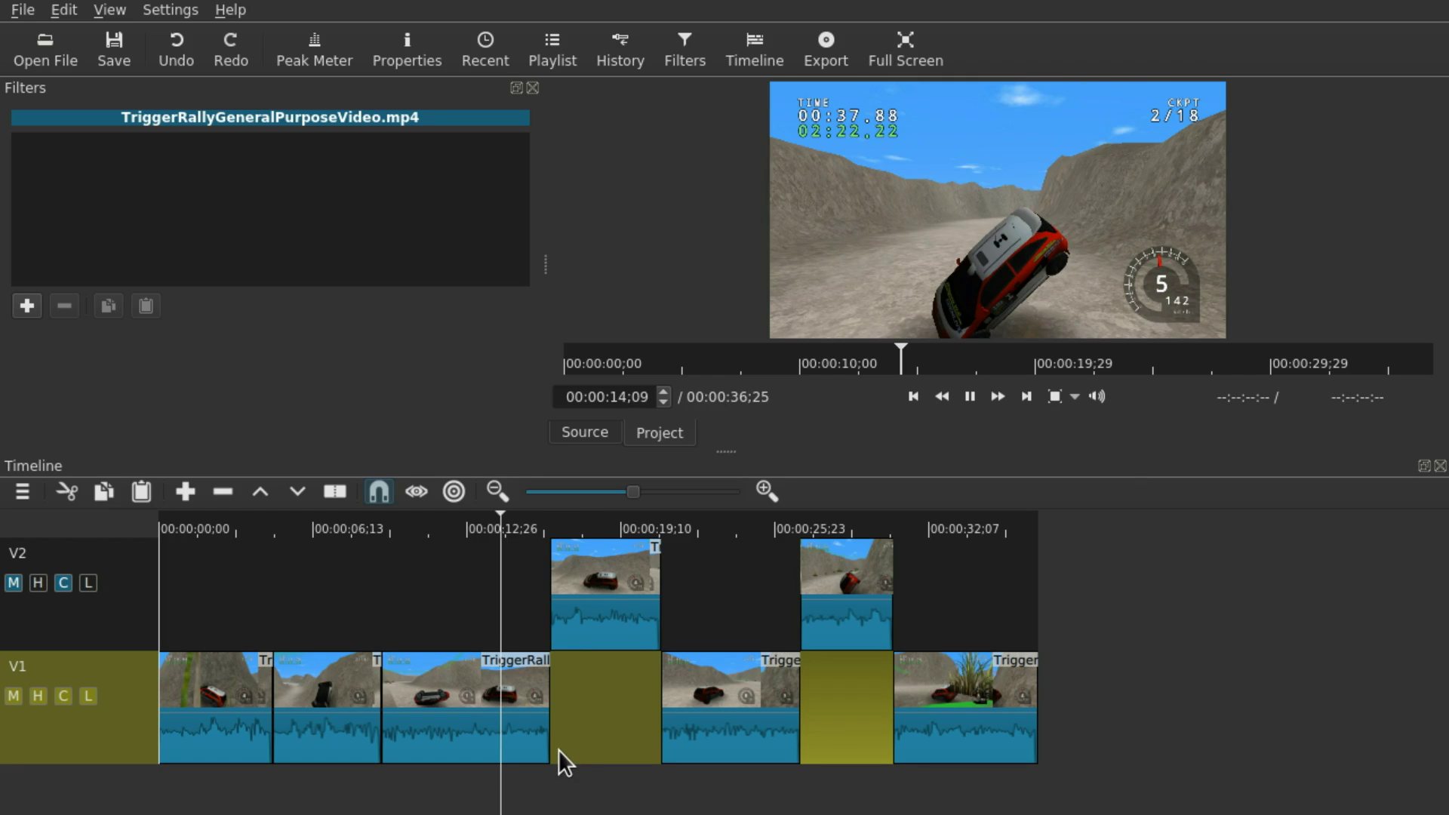
pyautogui.press('space')
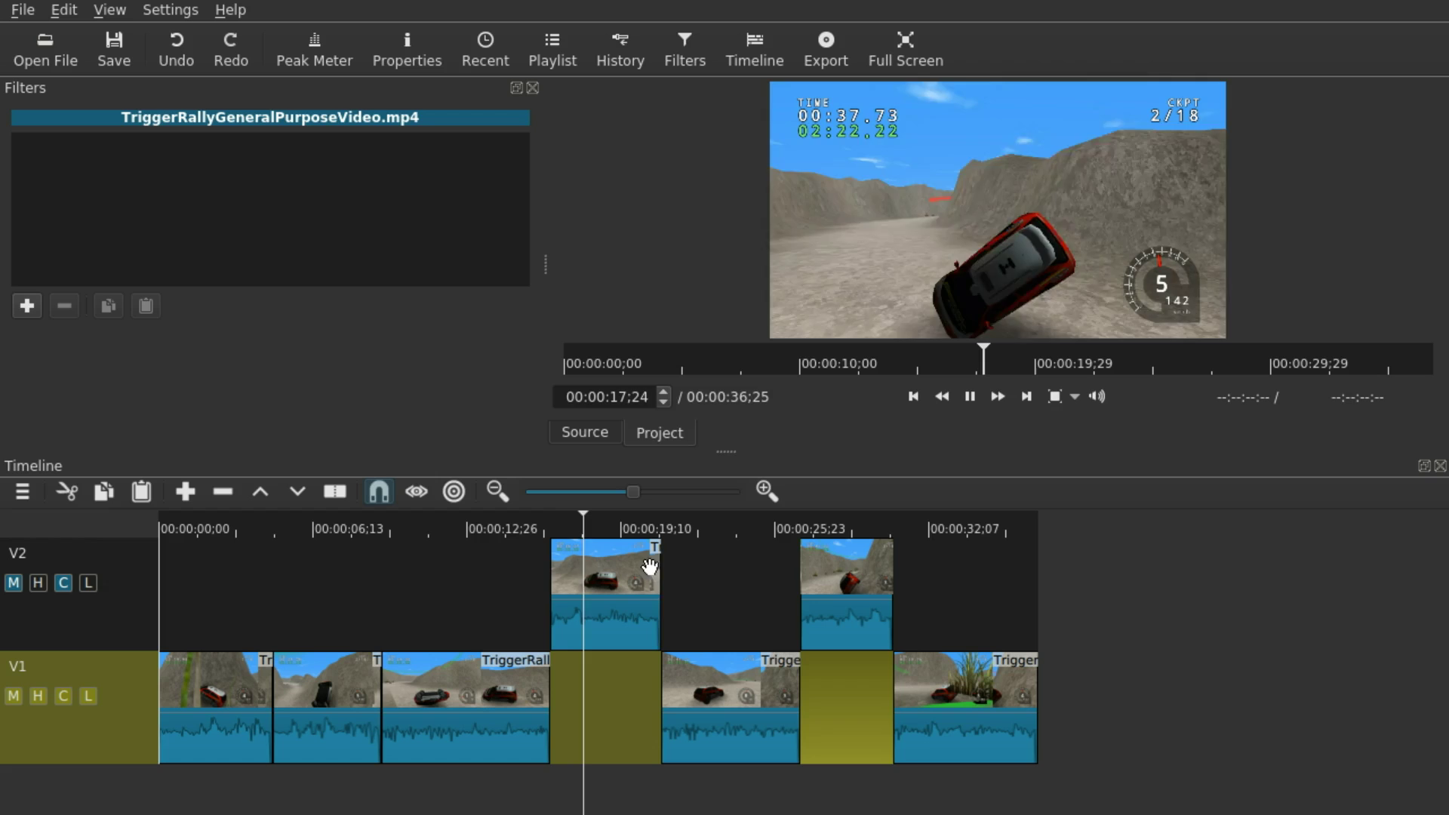
pyautogui.press('space')
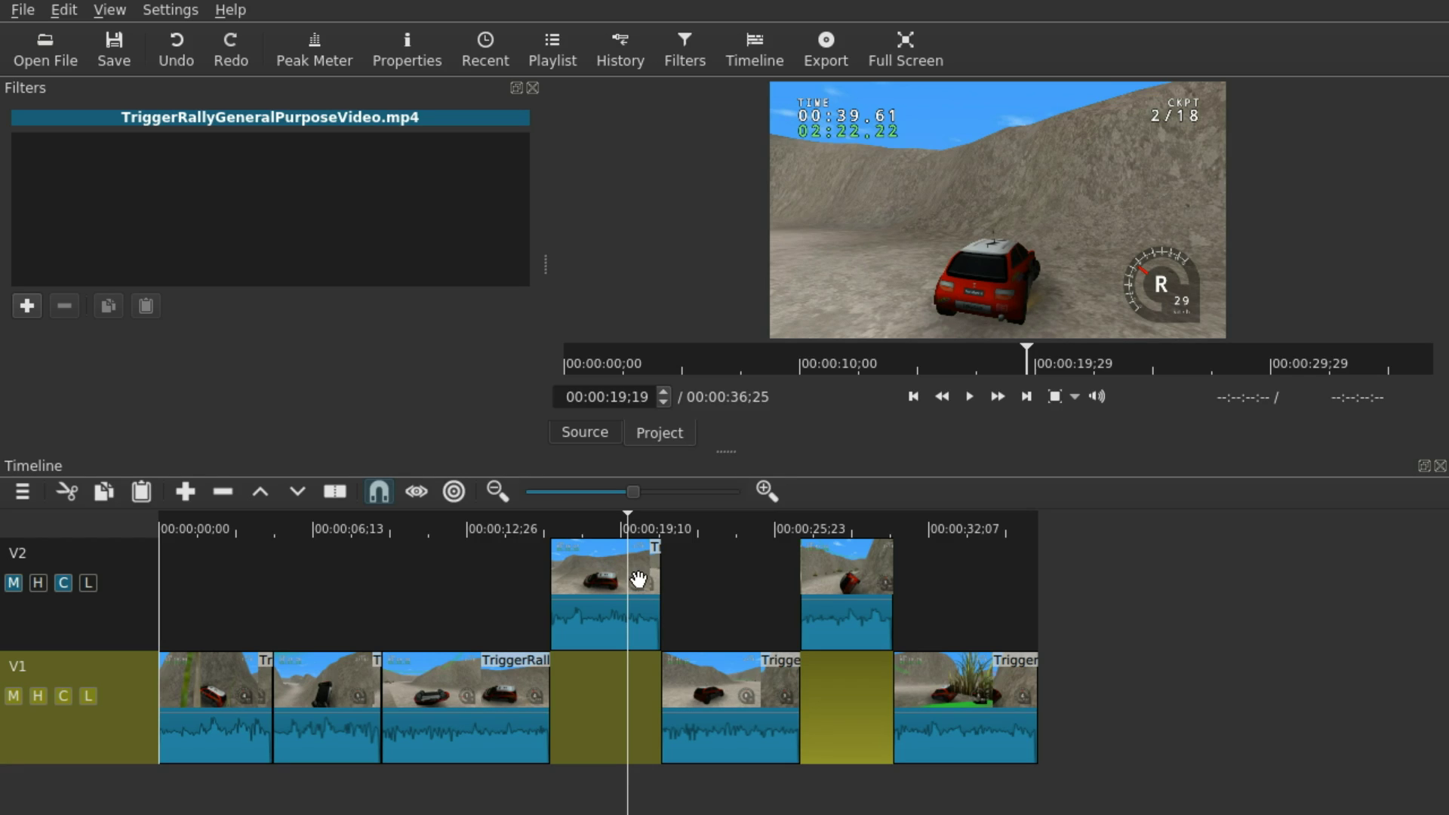
# - Open the Export panel, showing mp4 at 1280×720, for the edited timeline
pyautogui.click(666, 803)
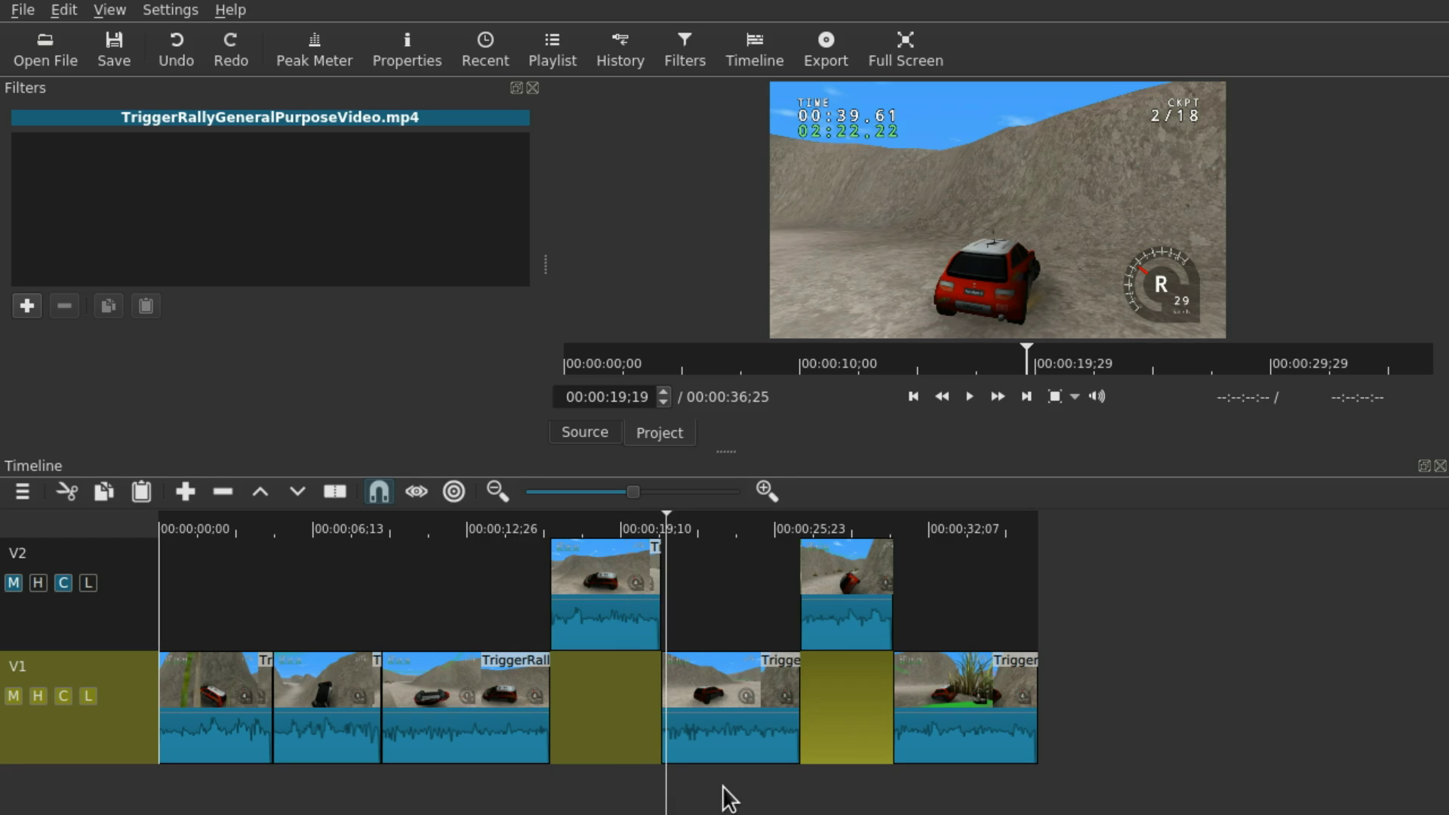
pyautogui.click(707, 805)
pyautogui.click(947, 804)
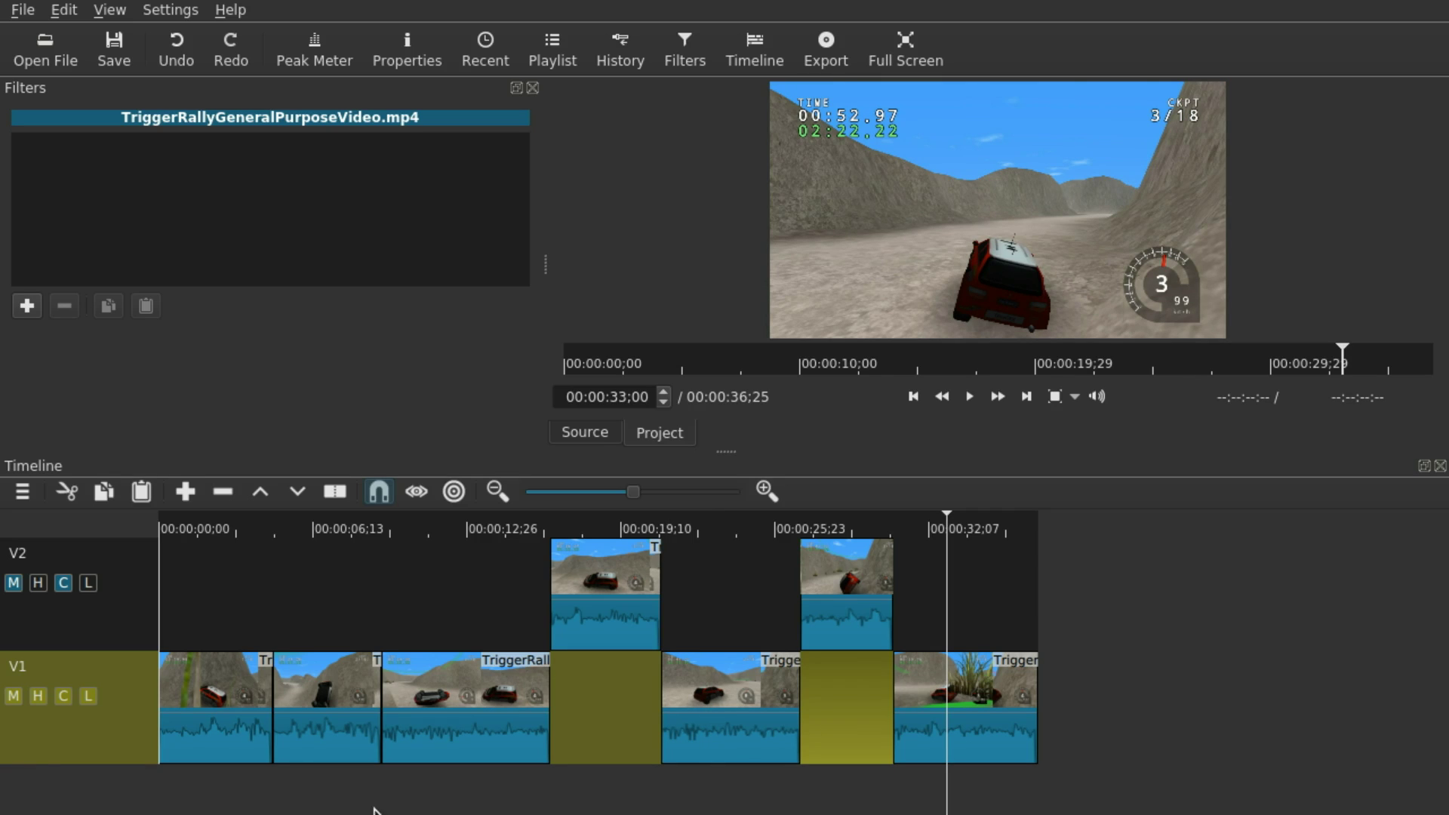
pyautogui.click(825, 50)
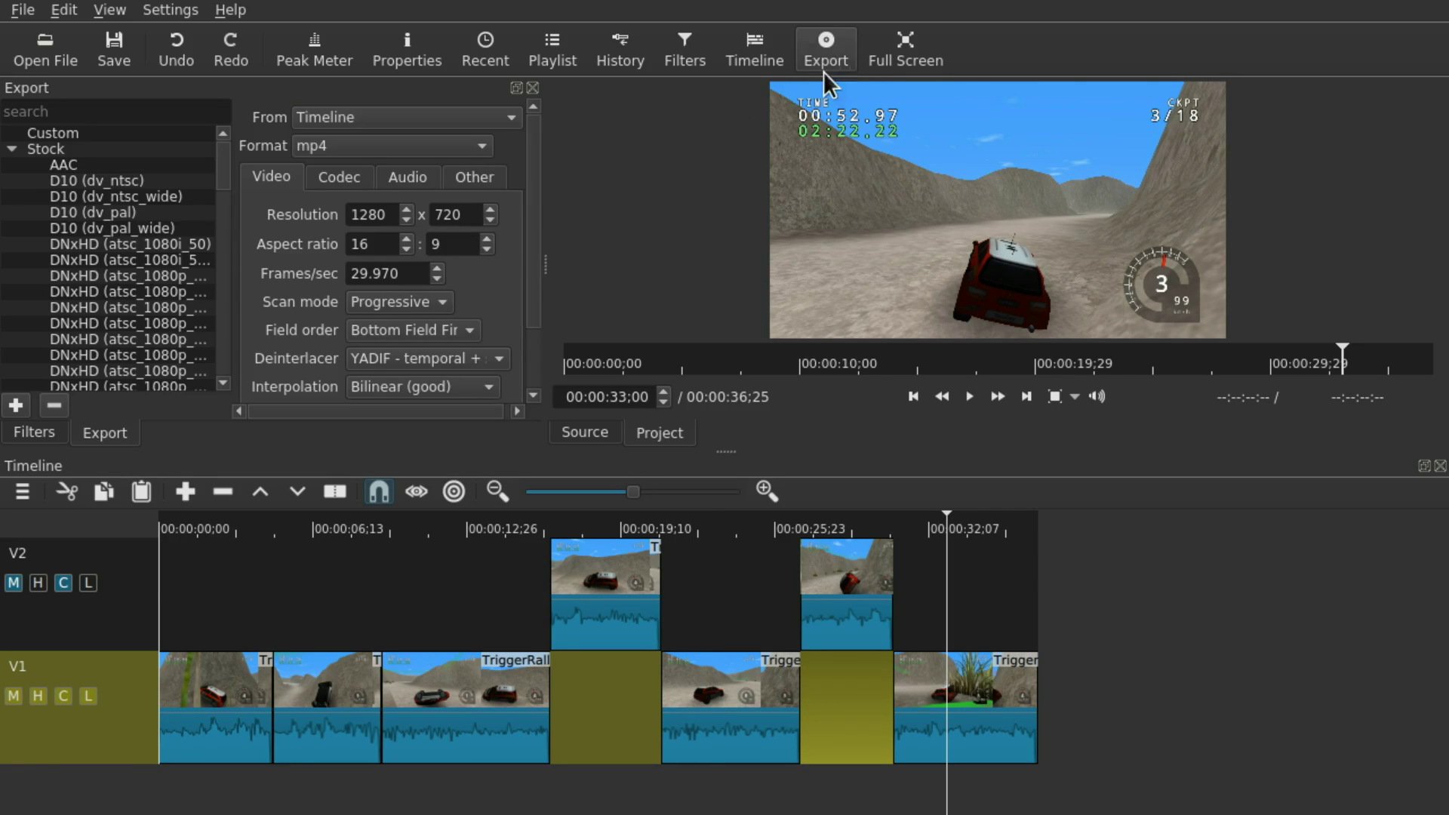
pyautogui.scroll(-3, 301, 414)
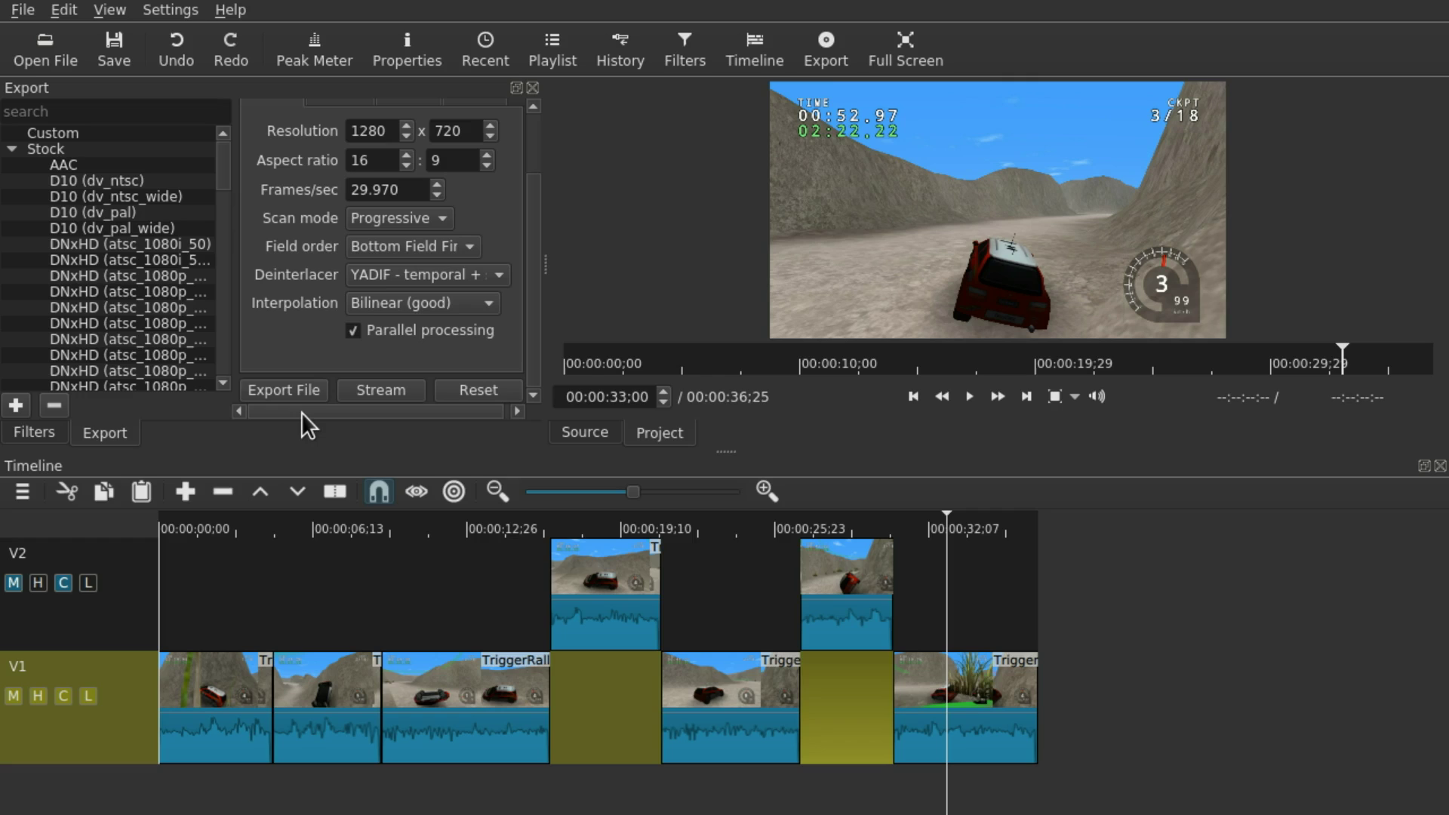